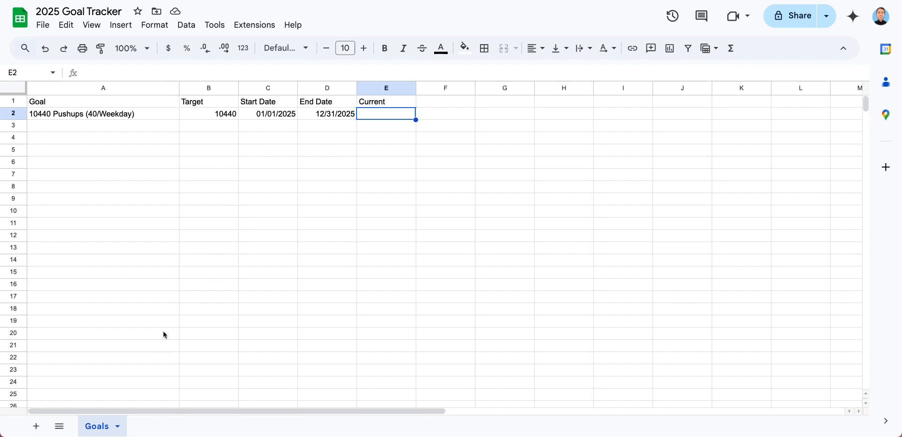
Add a new sheet to the workbook and rename it Pushups
click(37, 427)
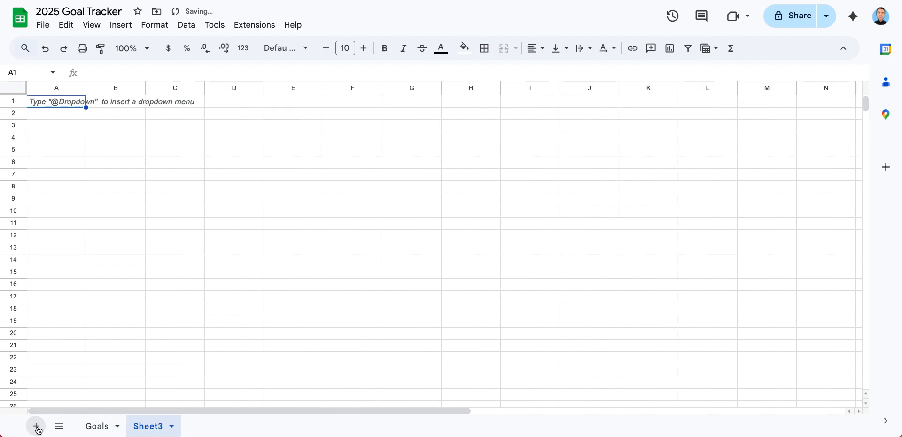
click(173, 427)
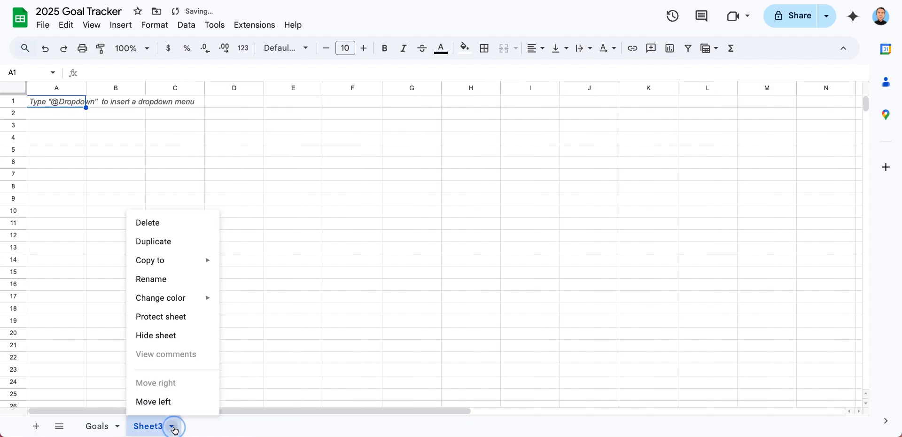
click(176, 282)
text(Pushups)
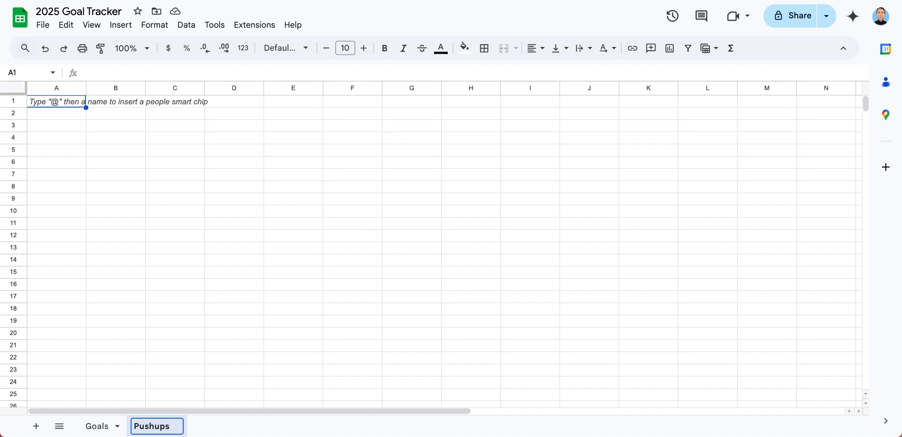
key(Return)
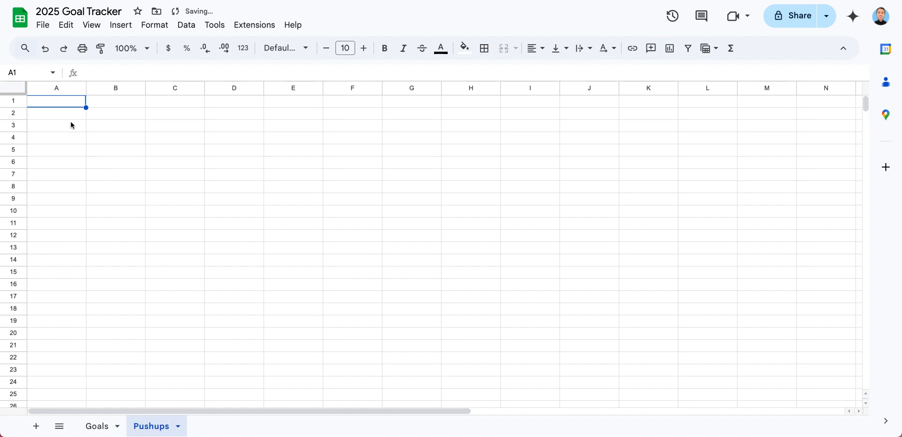
Enter the column headers Date in A1 and Amount in B1 of the Pushups sheet
click(72, 103)
text(Date)
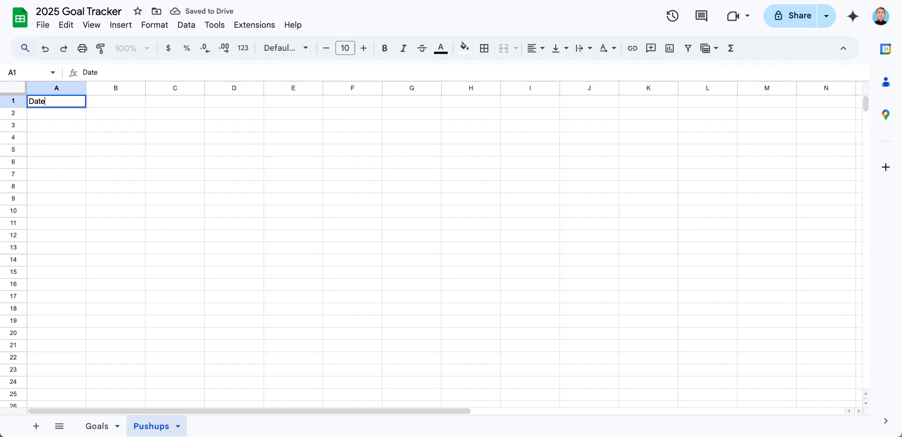
key(Tab)
text(Amount)
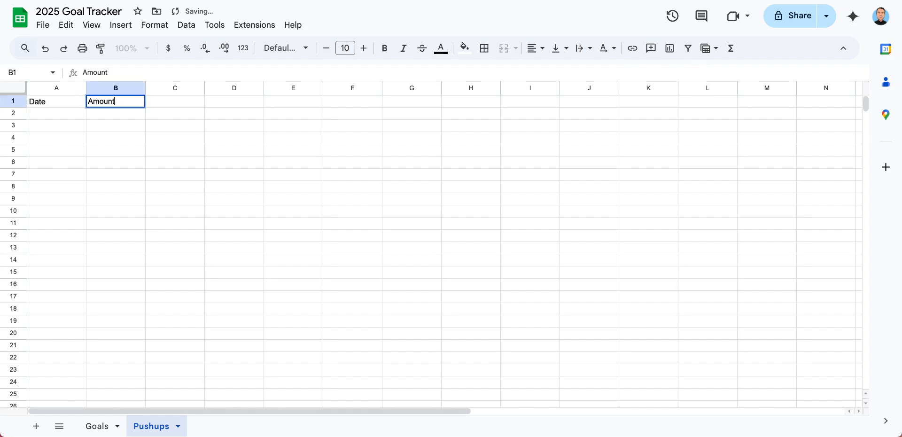
key(Return)
Log the first pushups entry in row 2 with the date 01/01/2025 and the amount 60
key(Left)
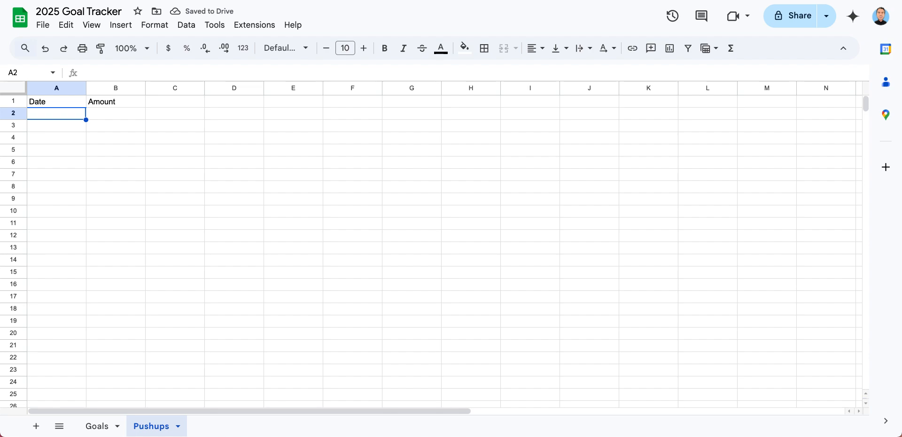
text(01/01)
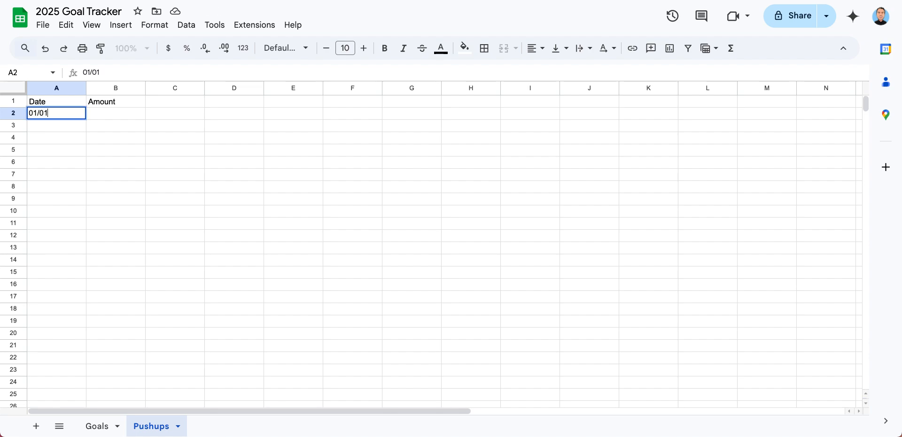
text(/2025)
key(Tab)
text(60)
key(Return)
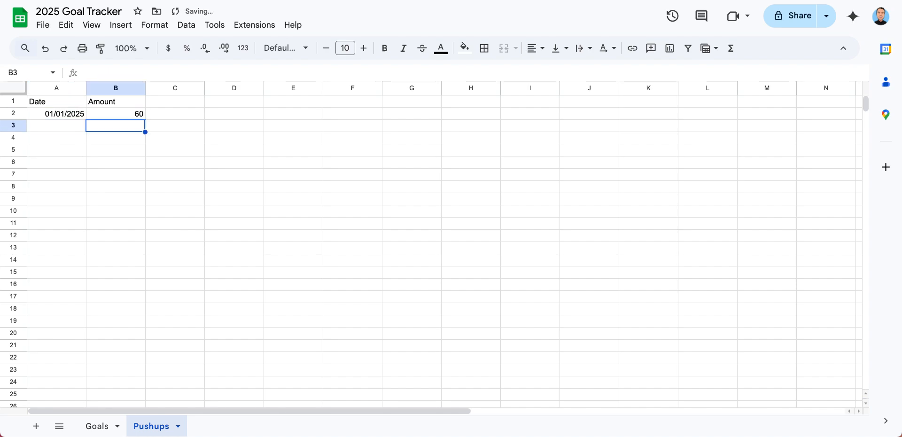
In cell E2 of the Goals sheet, start a SUMIFS formula with sum range Pushups!B:B and criteria range Pushups!A:A
click(98, 429)
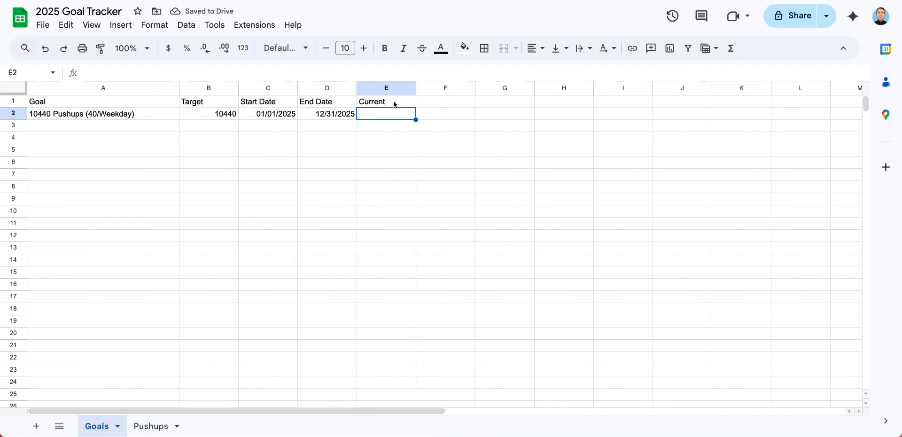
text(=)
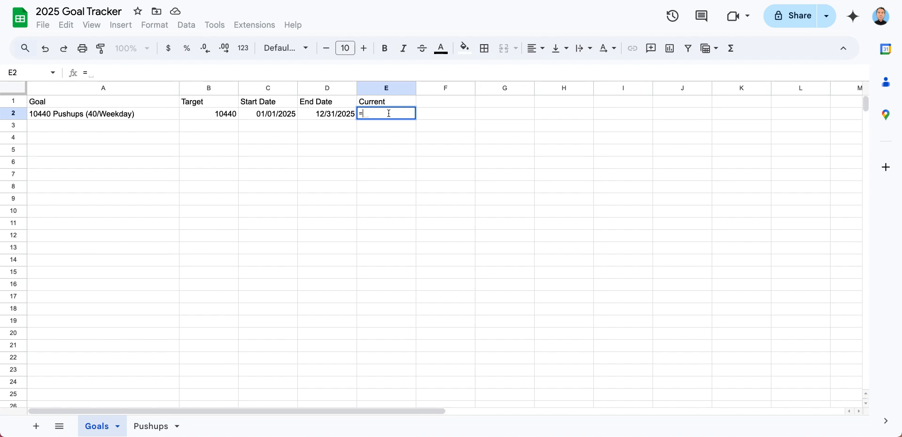
text(SUM)
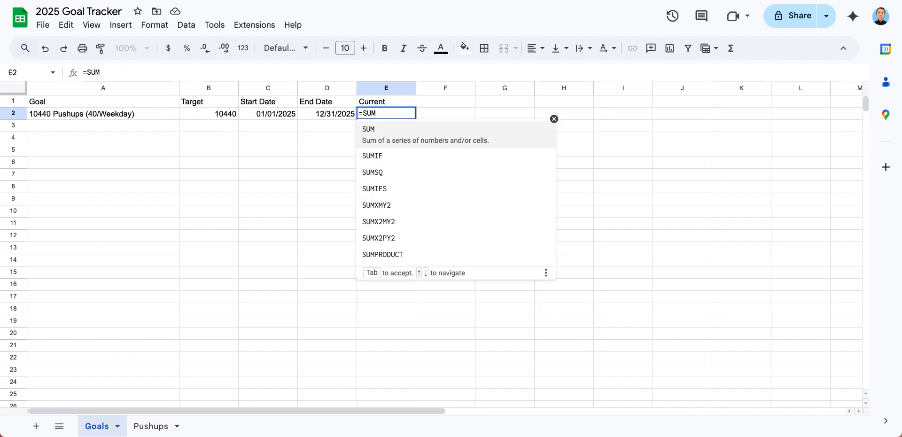
text(IFS()
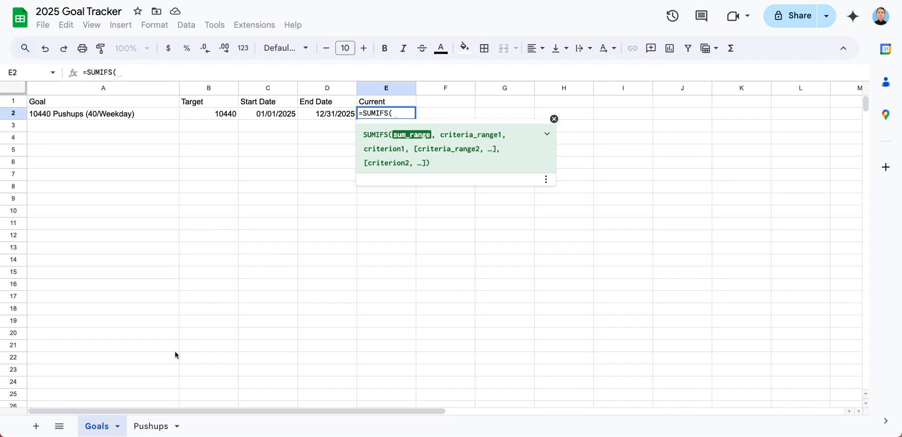
click(148, 428)
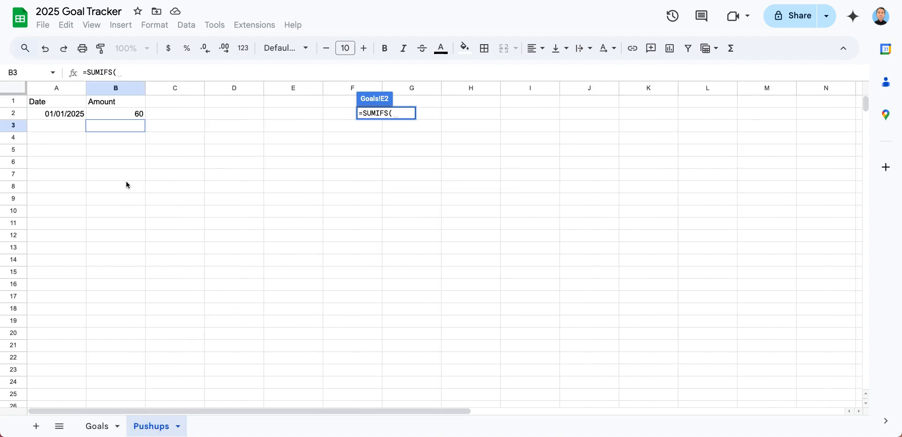
click(116, 89)
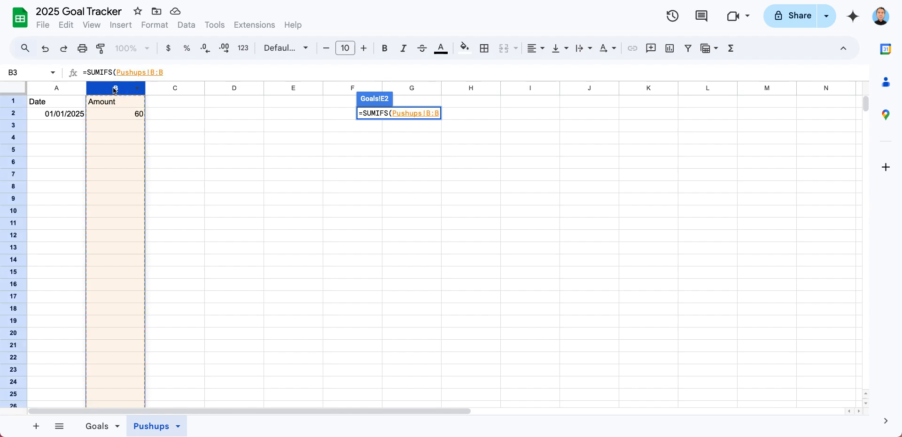
text(,)
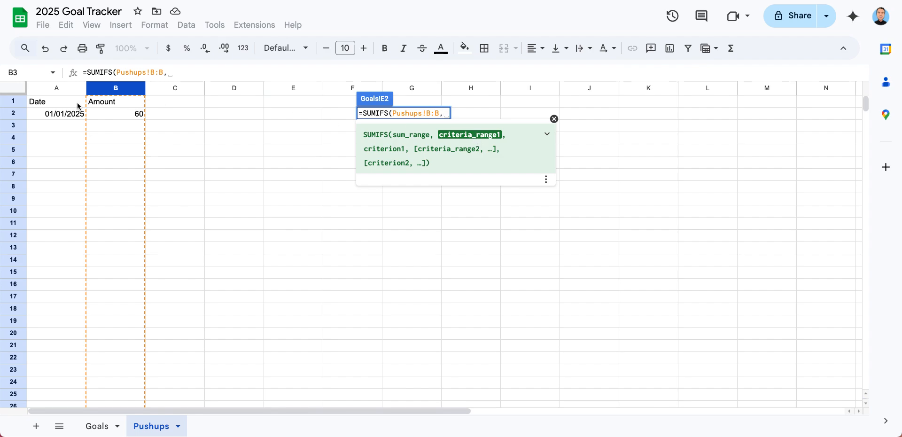
click(51, 92)
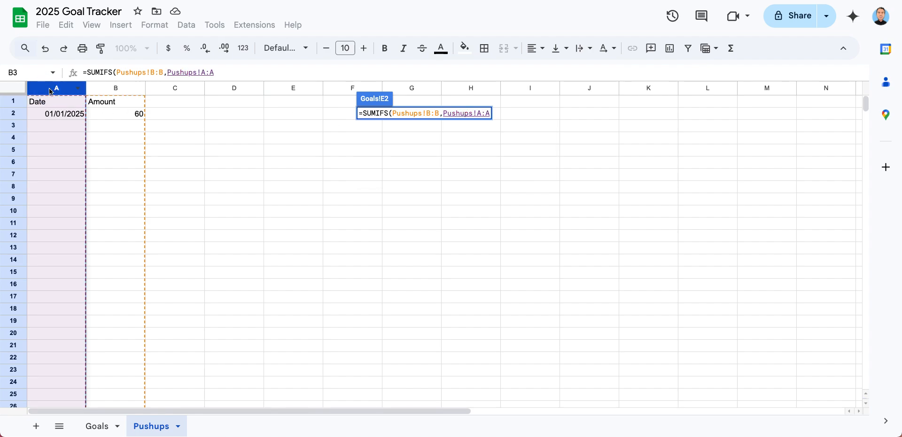
text(,)
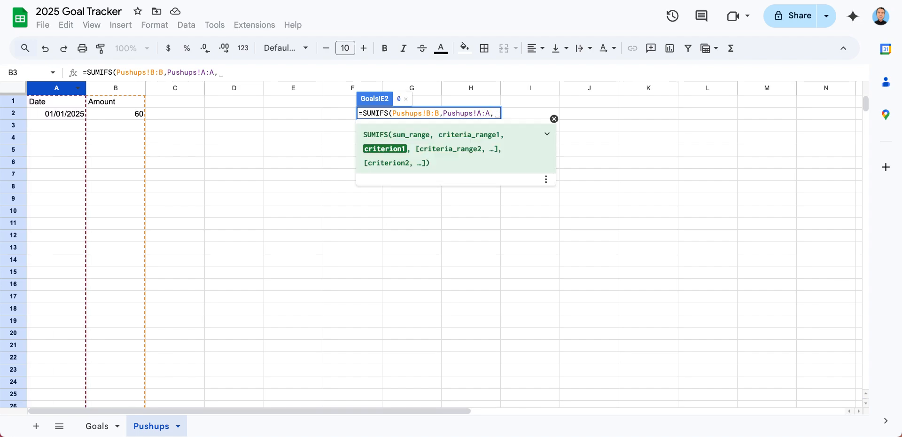
text(")
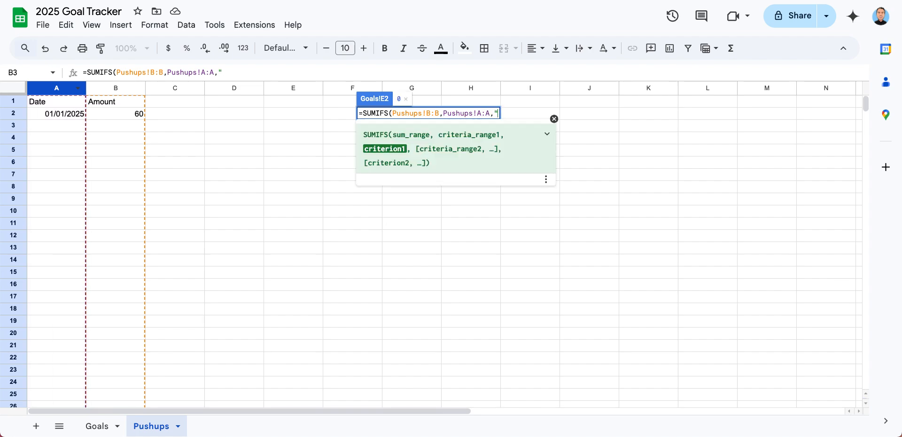
text(>"&)
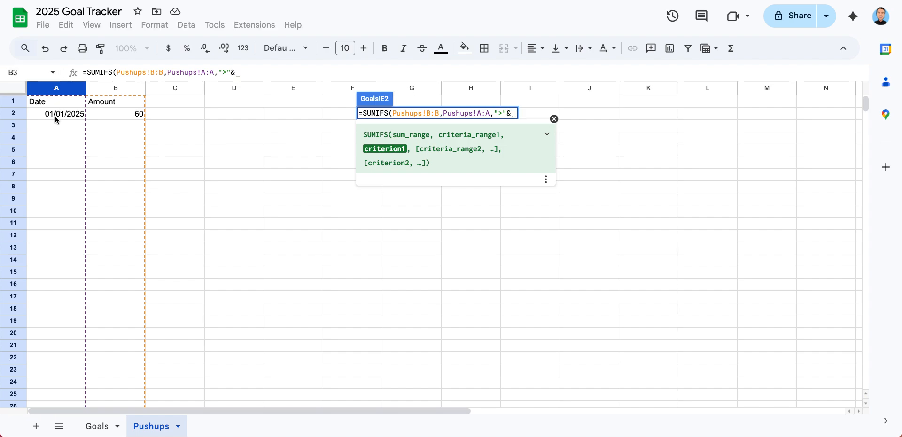
Complete the SUMIFS formula with the start-date criterion ">="&C2, referencing the Goals sheet
click(99, 426)
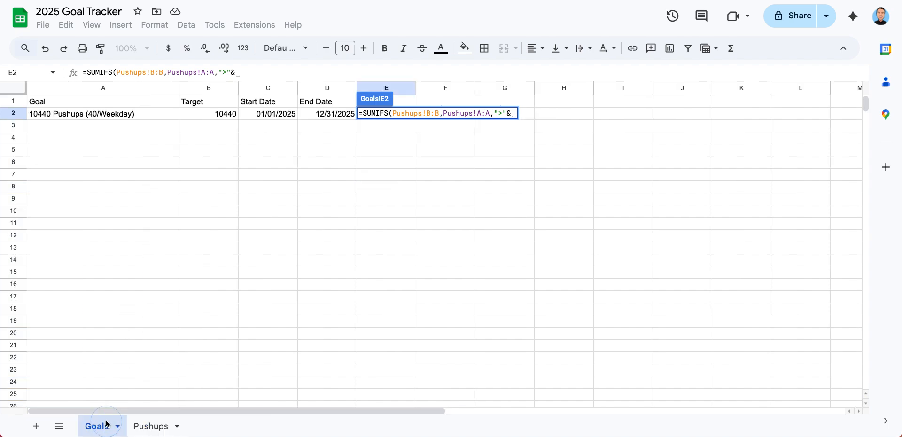
click(266, 114)
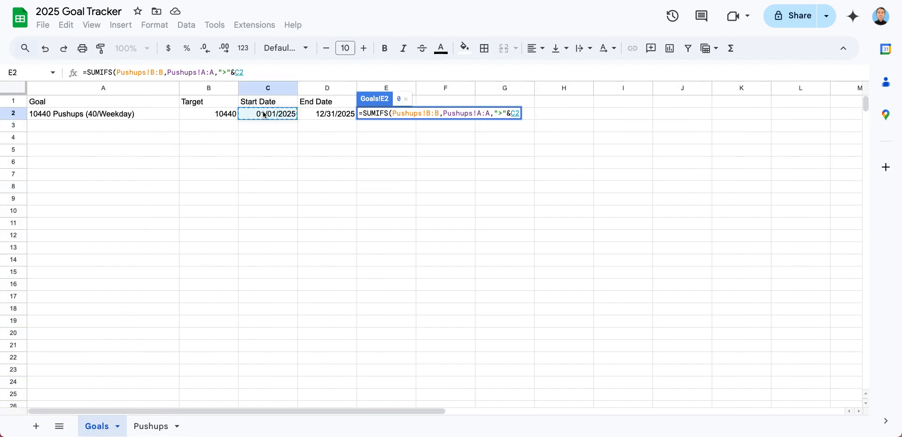
click(501, 114)
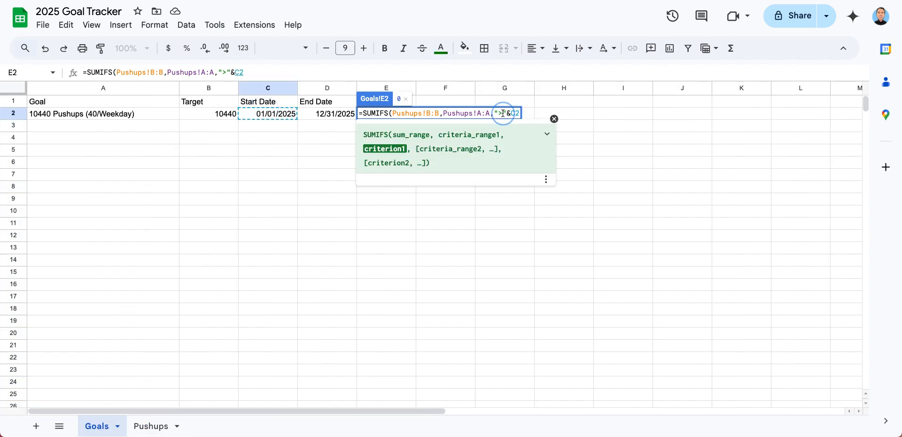
text(="&C2)
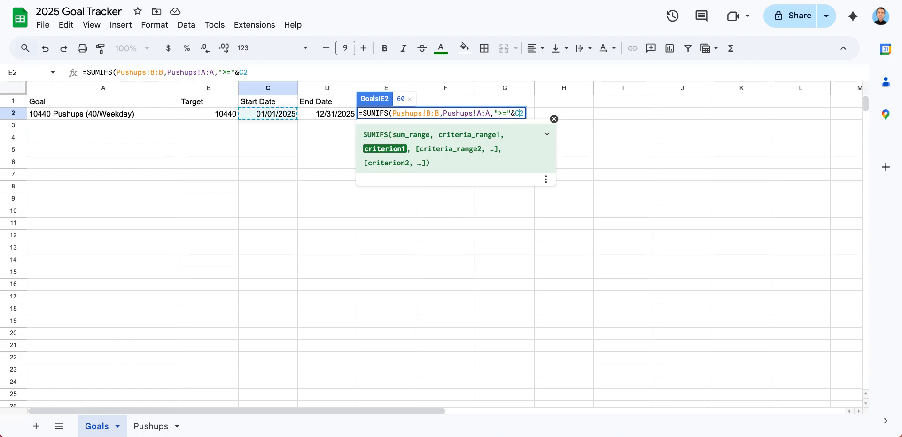
text())
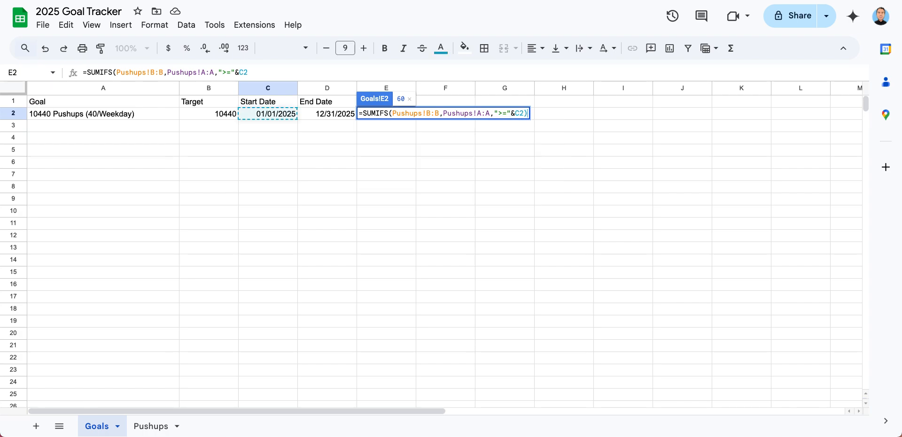
key(Return)
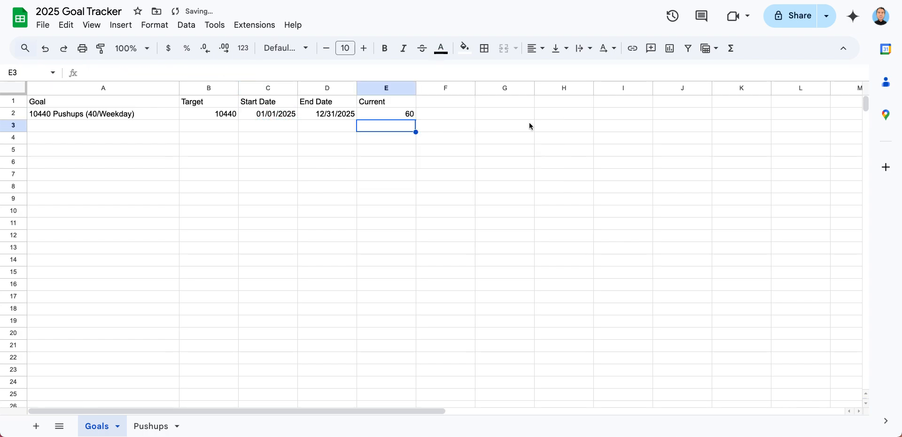
Edit the SUMIFS formula in Goals cell E2 to add Pushups!A2 as the second criteria range after C2
click(384, 116)
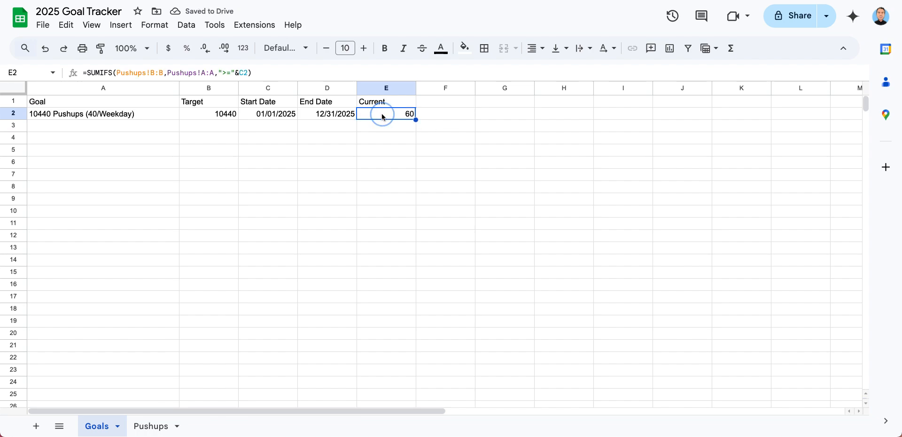
click(252, 72)
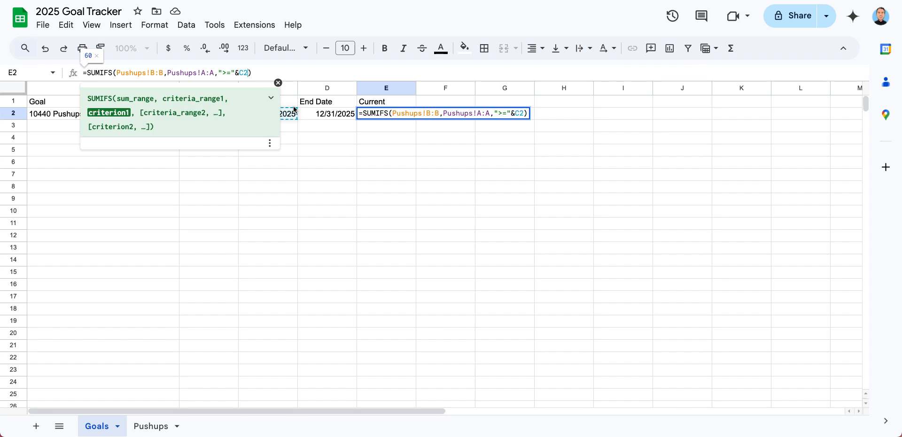
text(,)
click(141, 428)
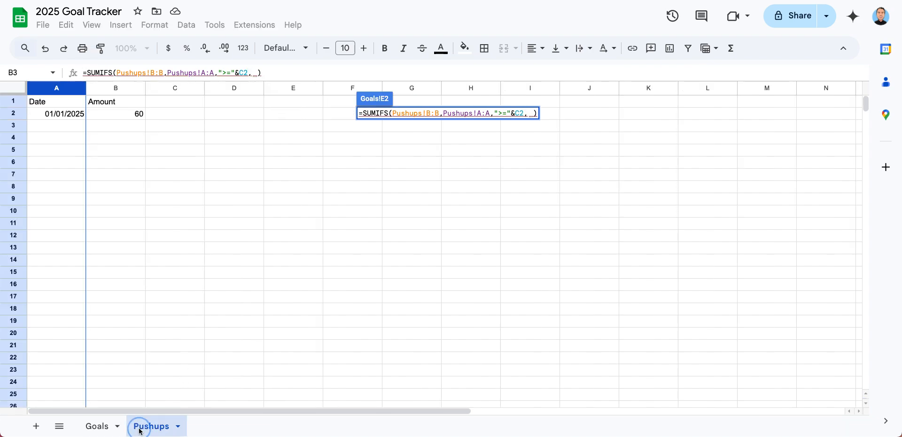
click(60, 117)
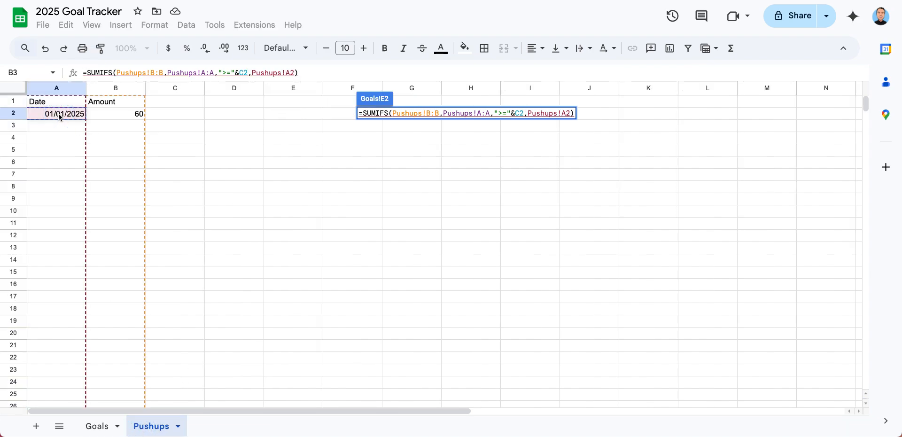
text(,)
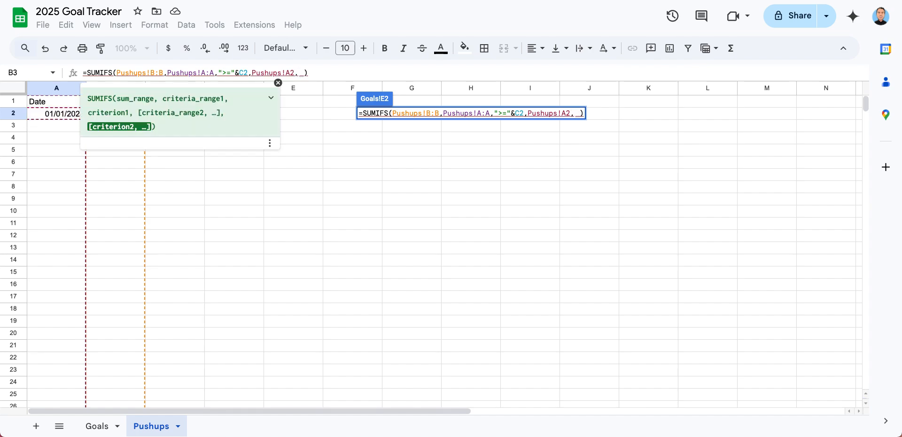
text("<=)
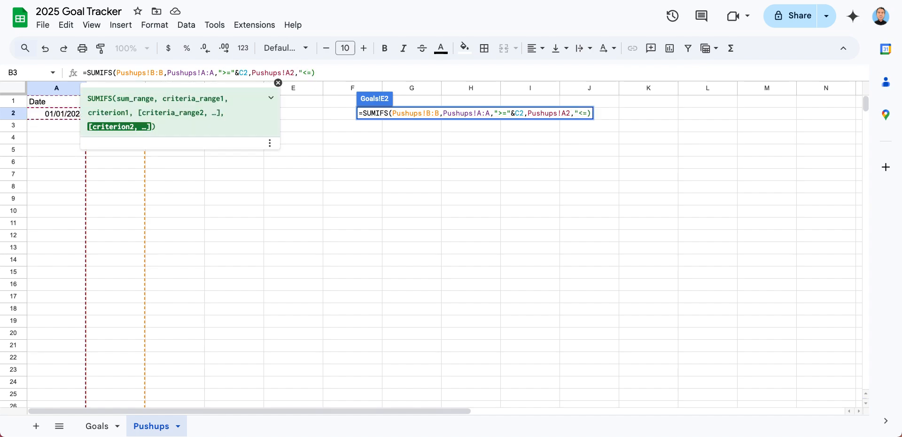
text("&)
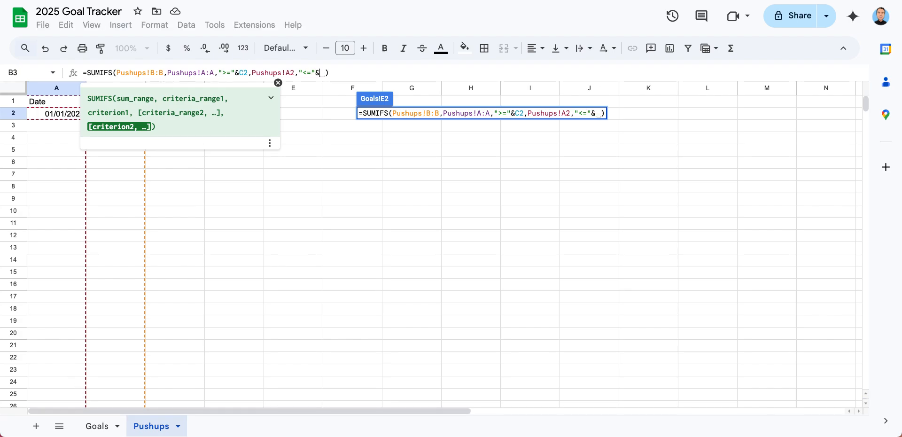
Finish the SUMIFS formula in Goals cell E2 with the end-date criterion "<="&D2, referencing the Goals sheet
click(93, 427)
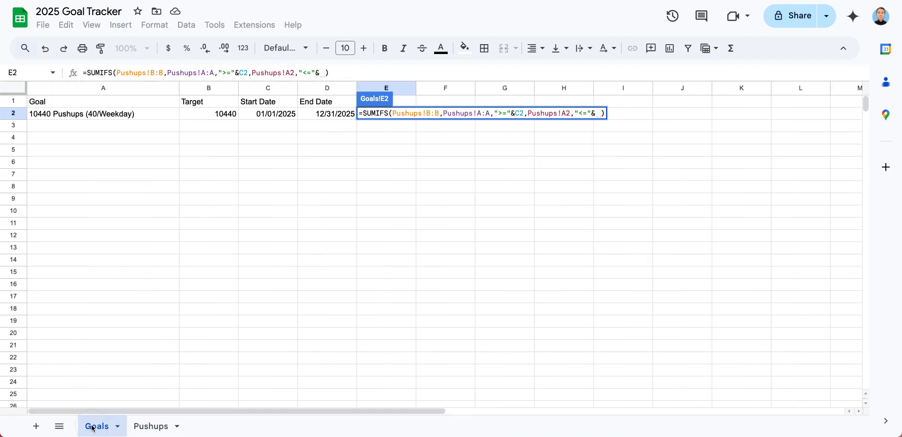
click(320, 116)
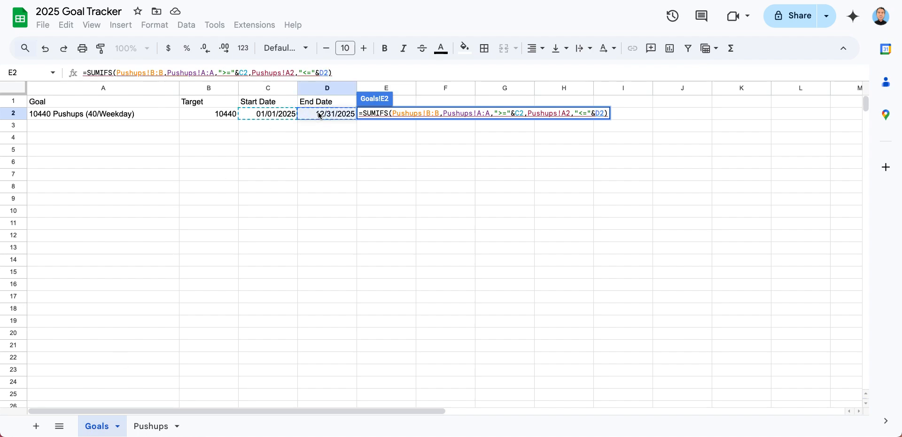
text())
key(Return)
key(Up)
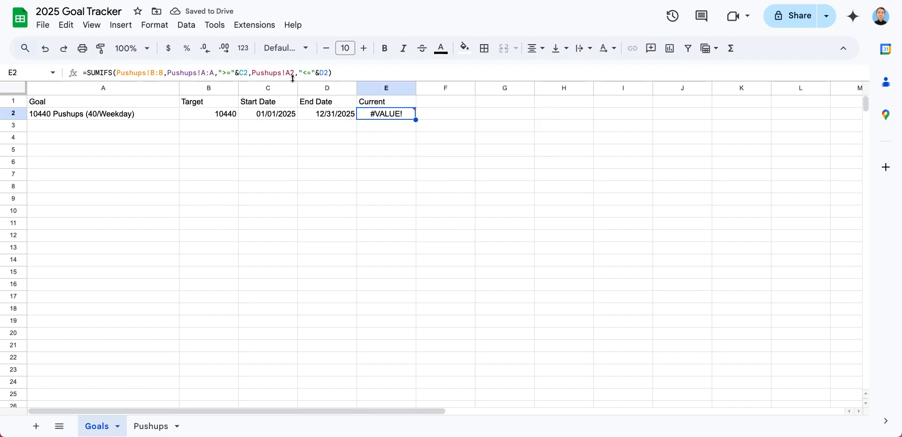
Correct the second criteria range in the Goals E2 SUMIFS formula to the whole column Pushups!A:A
click(324, 73)
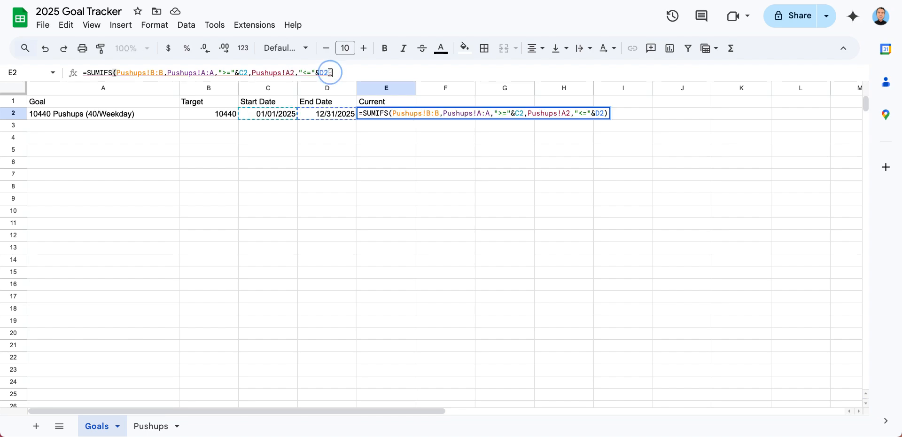
click(395, 113)
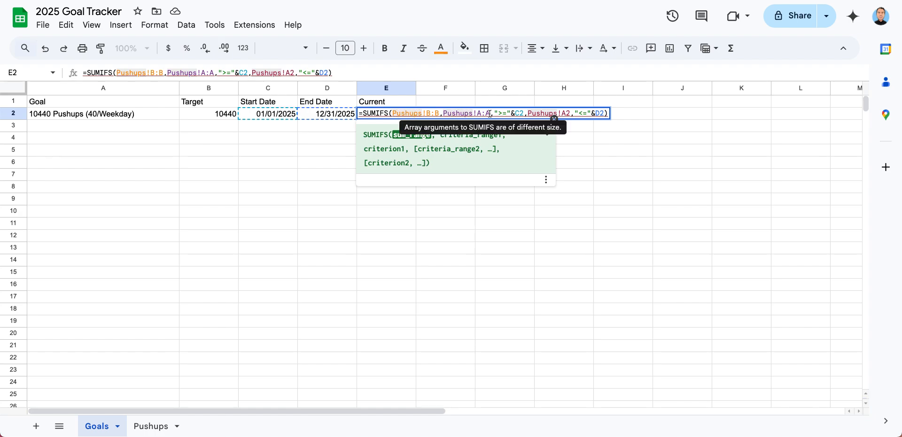
click(567, 113)
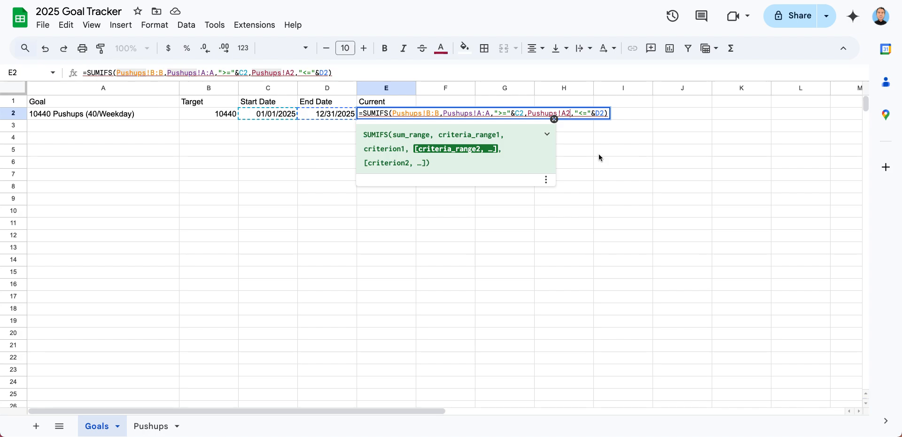
key(BackSpace)
text(:)
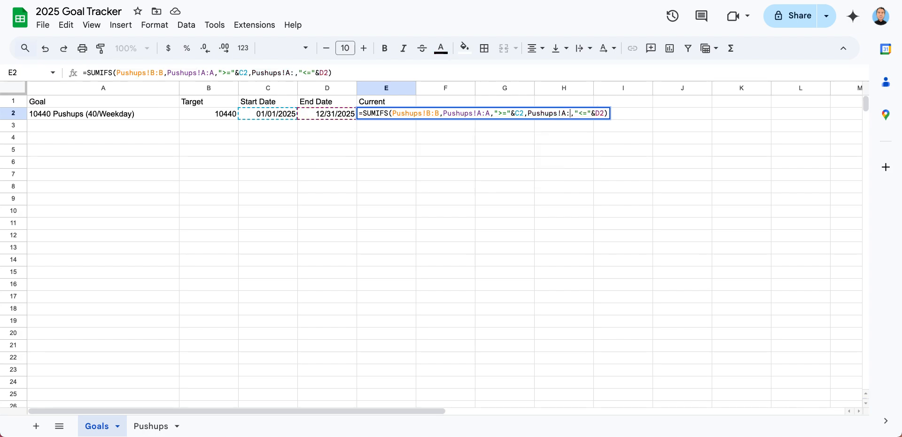
text(A)
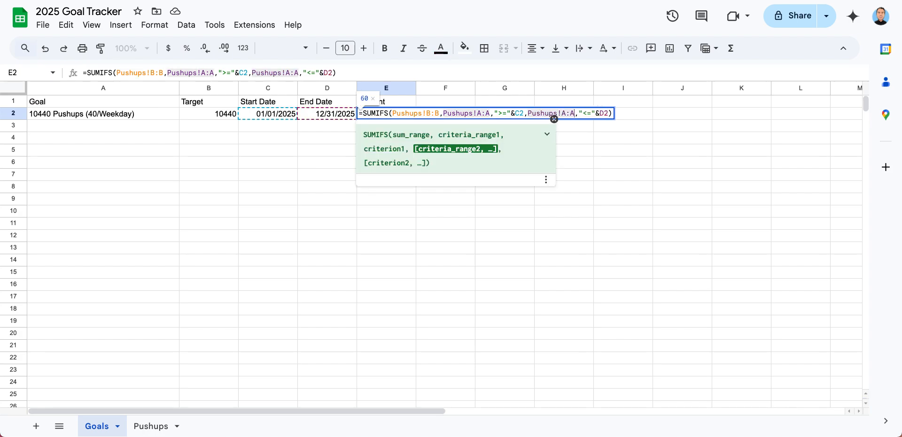
key(Return)
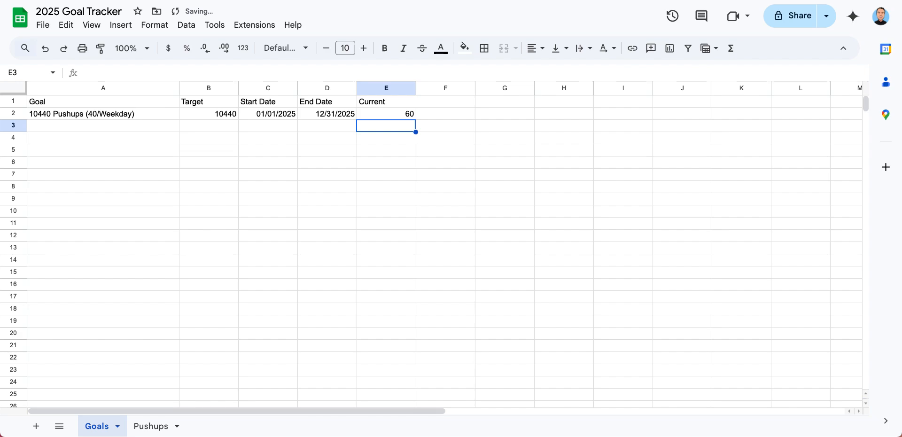
click(396, 117)
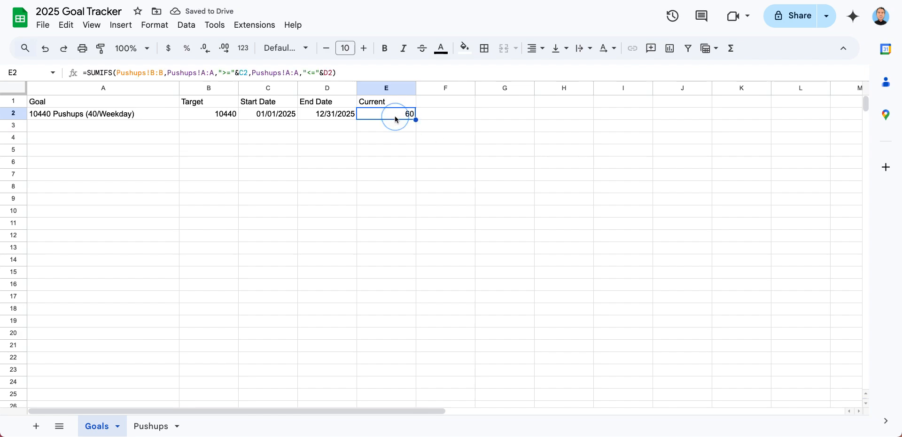
click(65, 118)
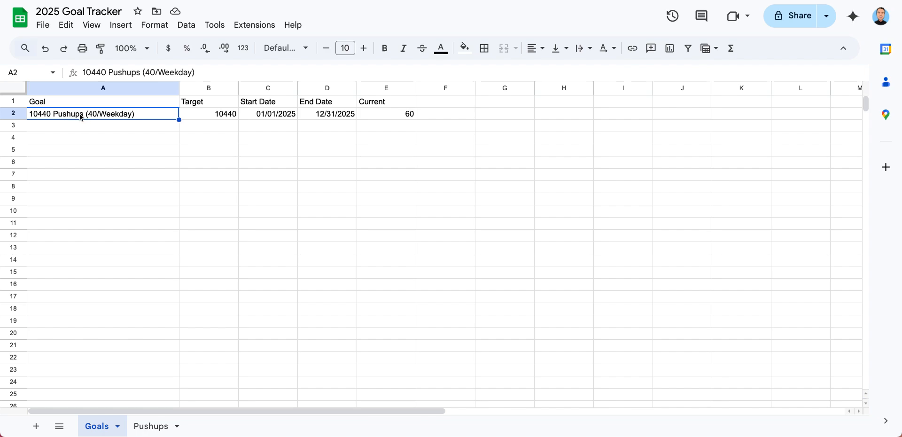
click(219, 117)
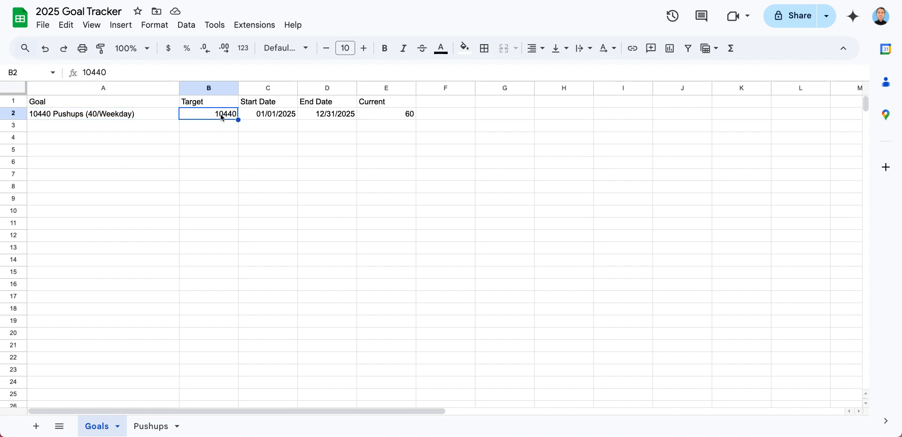
click(413, 116)
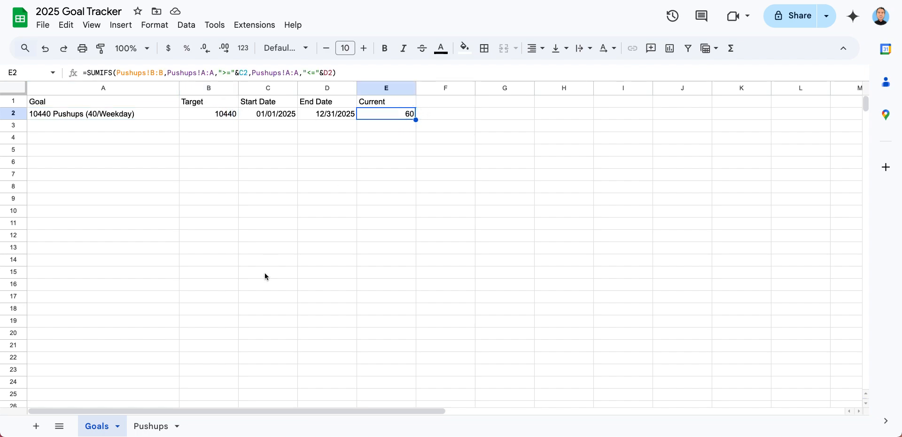
Change the amount of the first entry on the Pushups sheet to 20
click(148, 426)
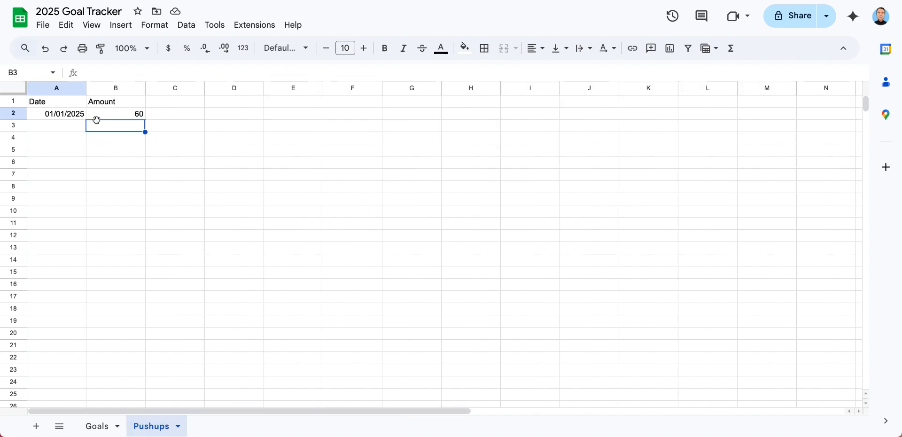
click(65, 128)
click(132, 115)
text(20)
click(81, 124)
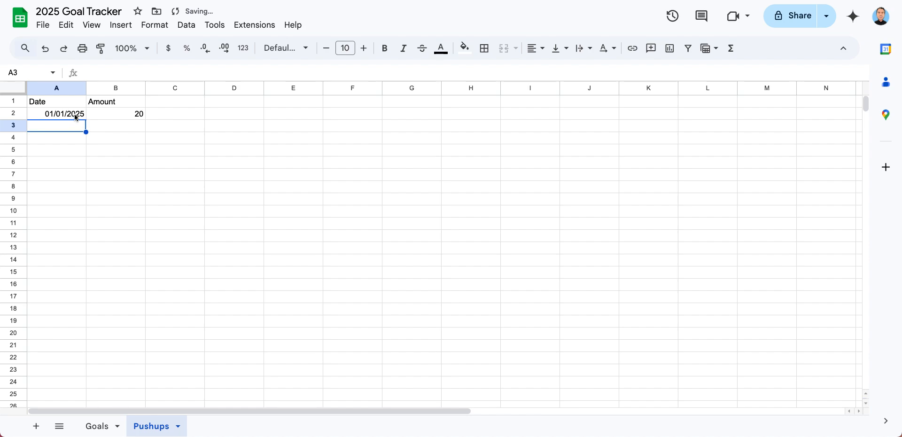
Copy the date and amount from row 2 of the Pushups sheet into rows 3 and 4, and check the total on Goals
click(73, 114)
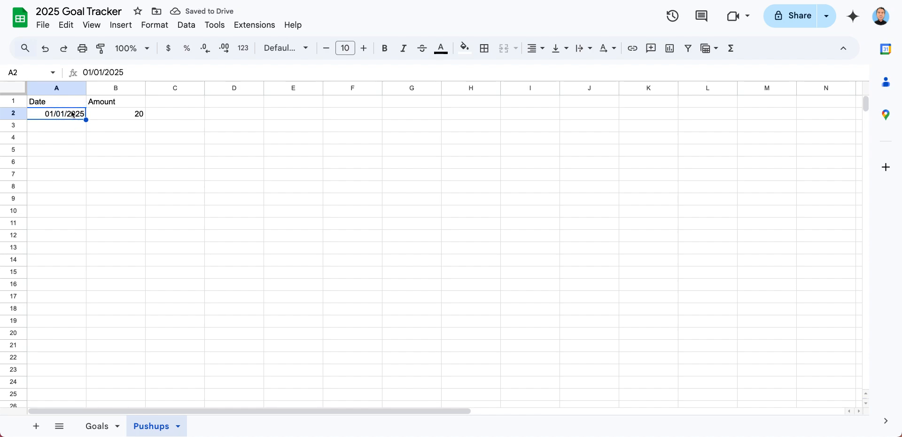
key(shift+Right)
key(ctrl+c)
key(Down)
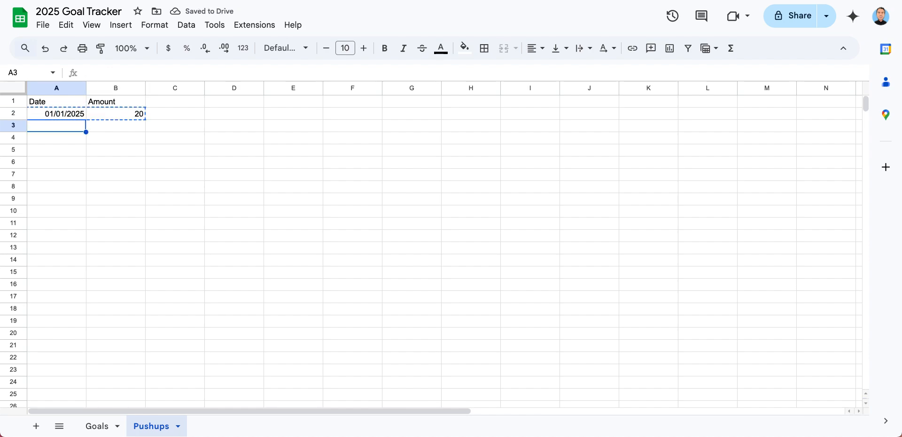
key(ctrl+v)
key(Down)
key(ctrl+v)
key(Down)
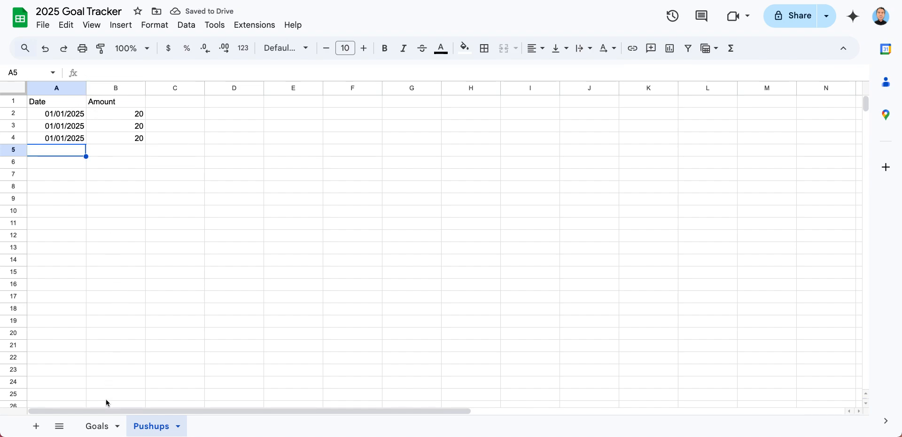
click(98, 429)
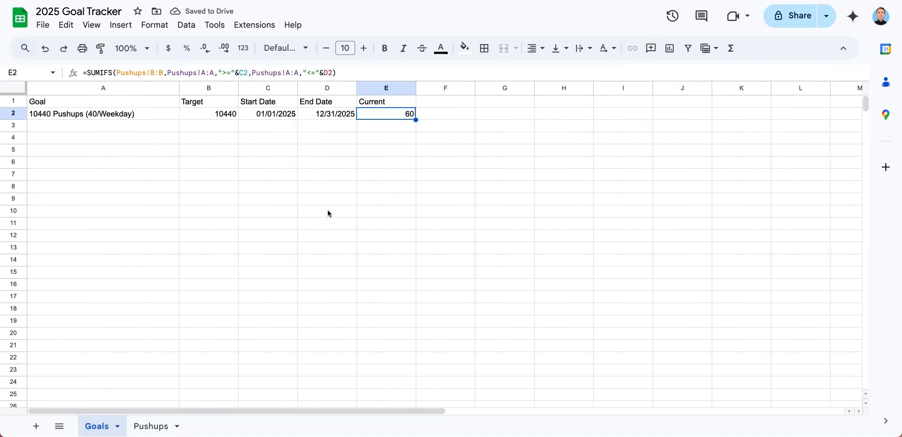
click(153, 426)
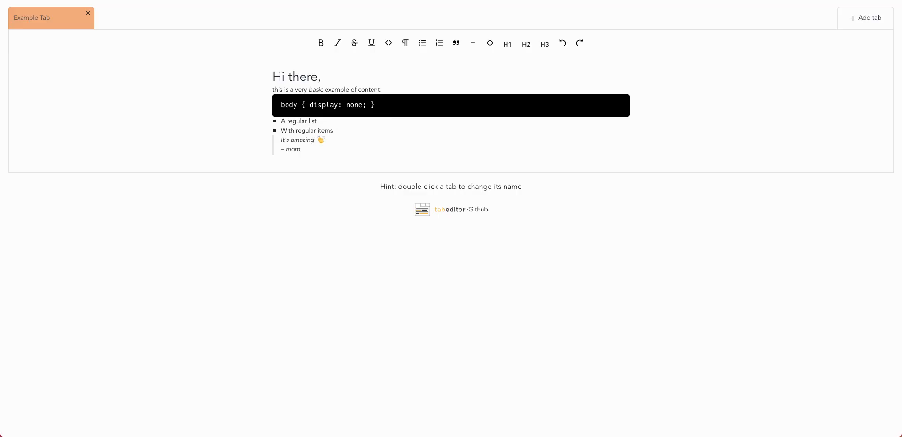
Switch to Google Forms at forms.google.com and create a blank form
text(forms.google.com)
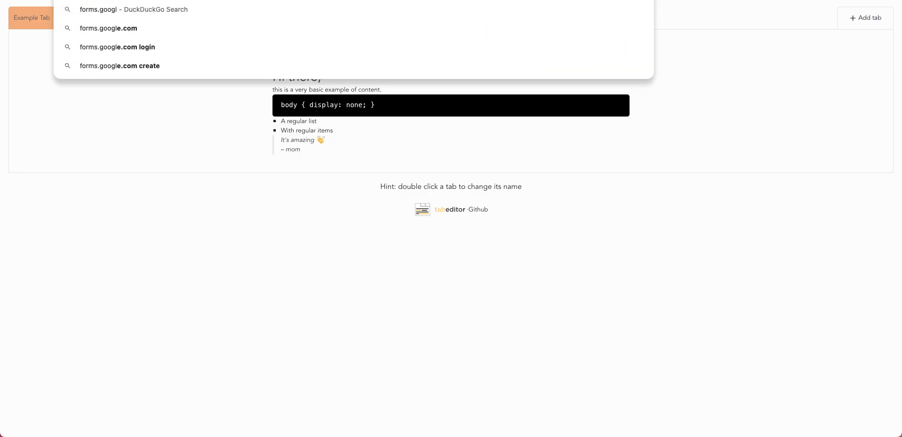
key(Return)
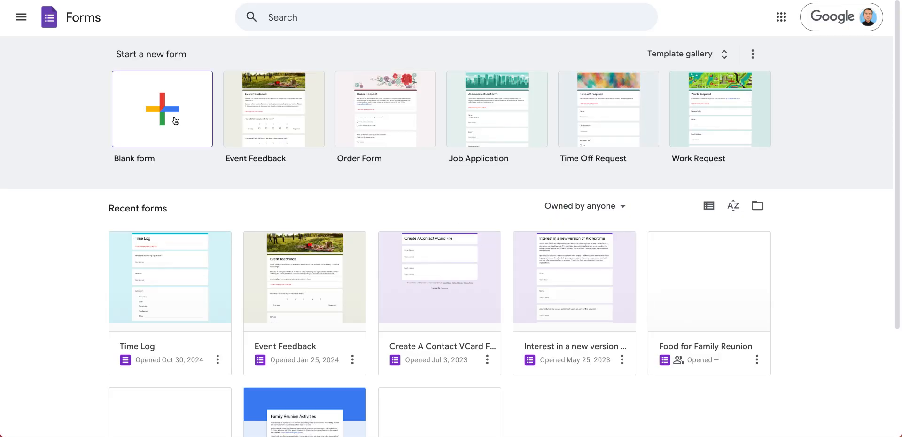
click(174, 118)
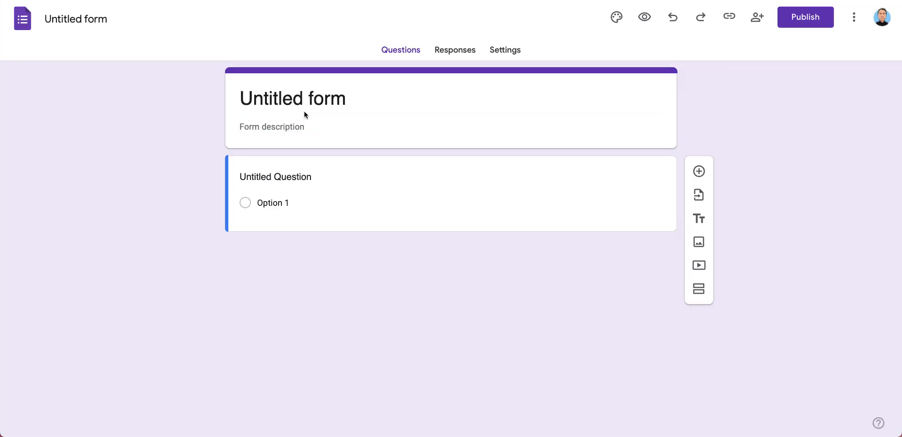
click(304, 111)
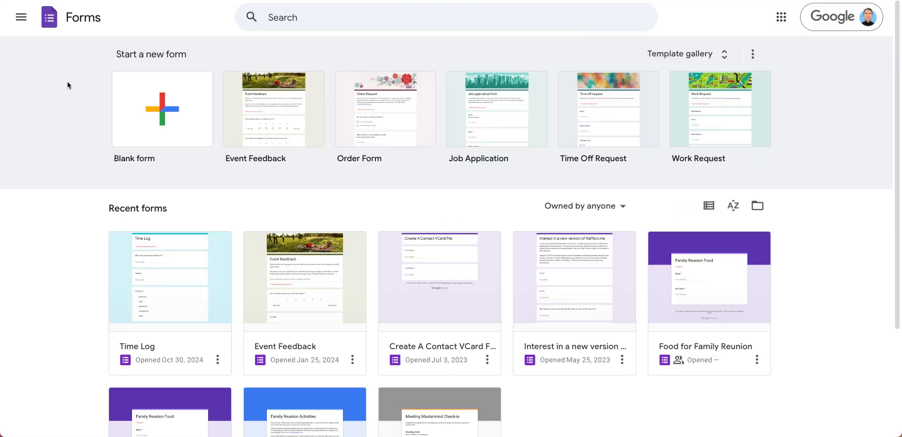
click(162, 109)
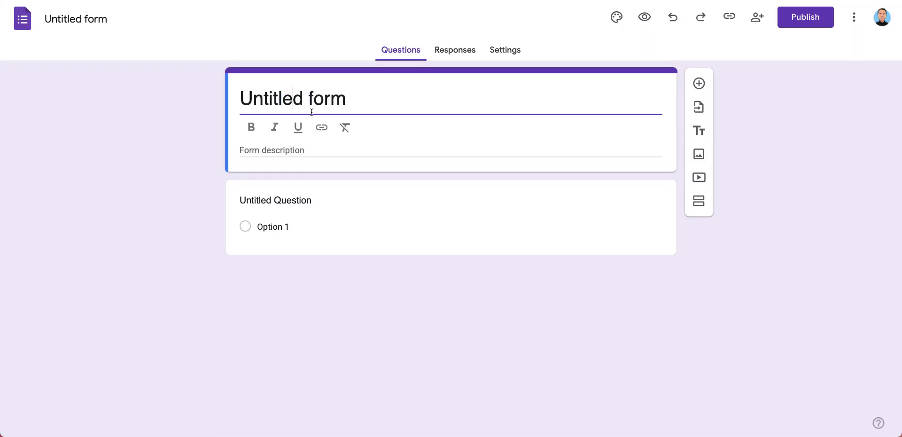
click(312, 103)
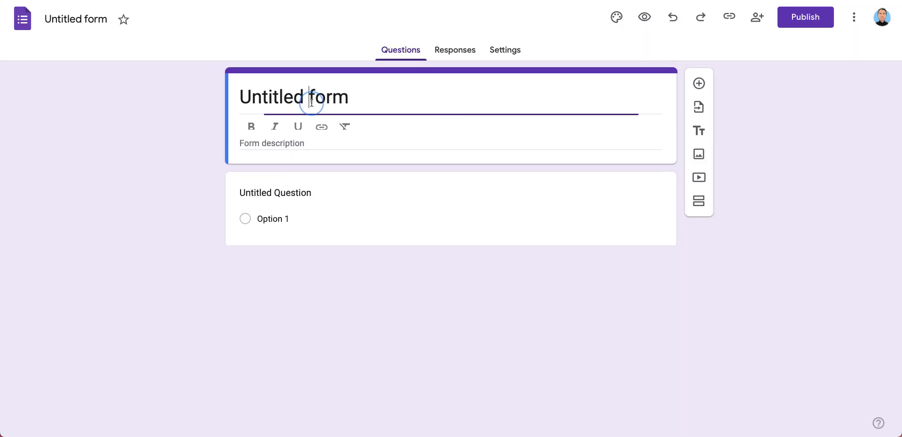
key(super+a)
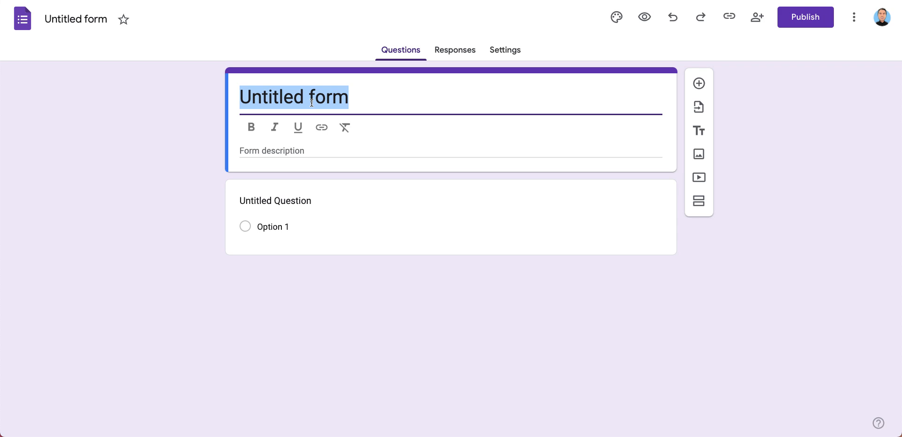
text(202)
key(BackSpace)
key(BackSpace)
key(BackSpace)
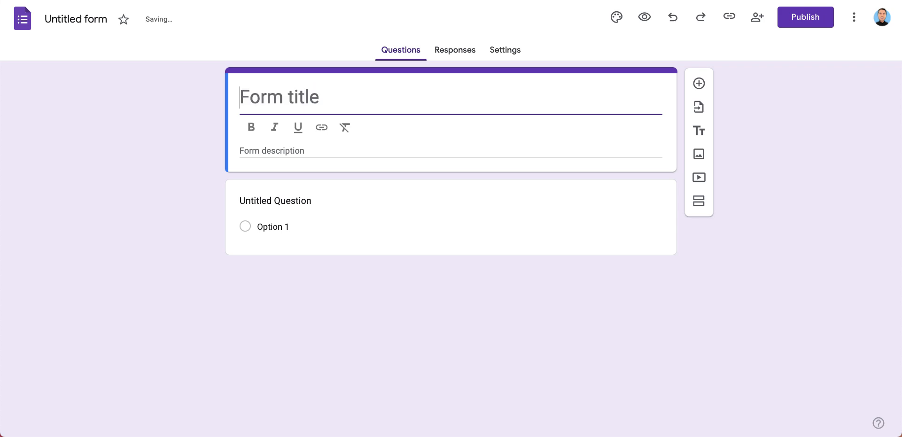
text(Pushu)
key(BackSpace)
key(BackSpace)
key(BackSpace)
key(BackSpace)
key(BackSpace)
key(BackSpace)
key(BackSpace)
key(BackSpace)
key(BackSpace)
key(BackSpace)
key(BackSpace)
key(BackSpace)
key(BackSpace)
key(BackSpace)
key(BackSpace)
key(BackSpace)
key(BackSpace)
Title the form "Pushup Tracker", removing the default title text
text(Push)
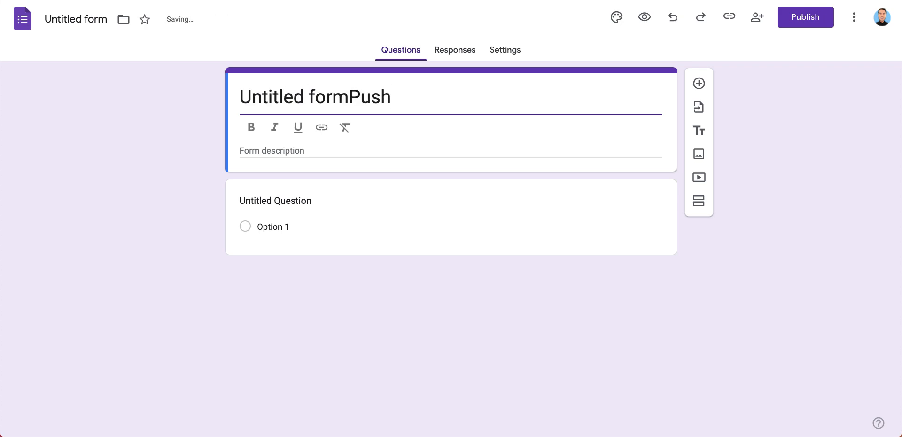
text(up Tracker)
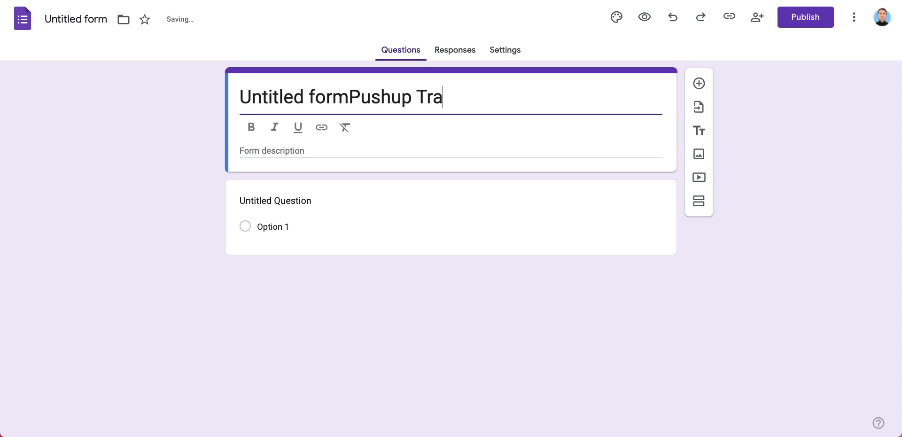
key(Left)
key(super+shift+Left)
key(BackSpace)
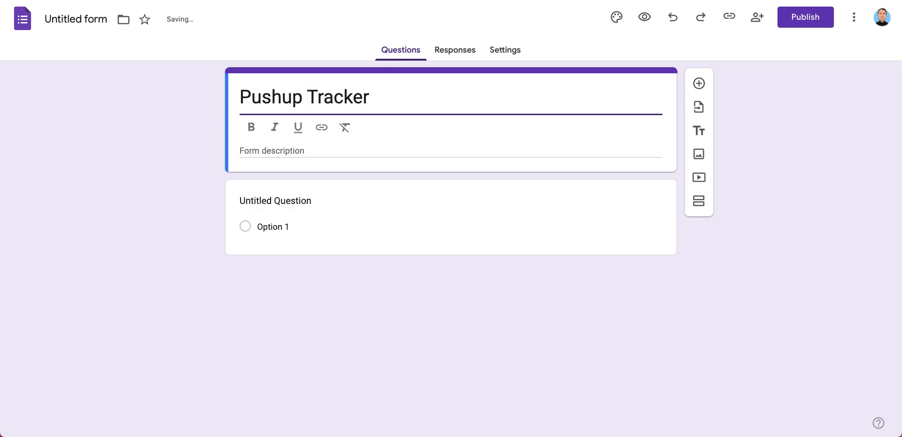
Change the untitled question's type to Date
click(432, 197)
click(601, 198)
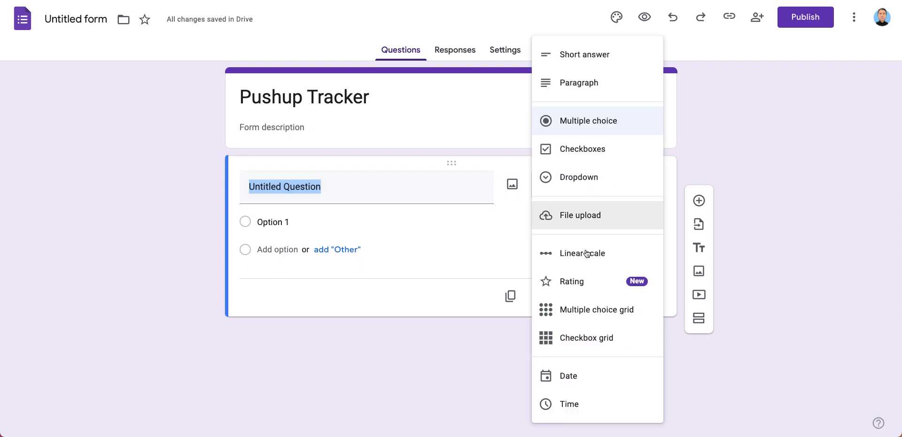
click(571, 375)
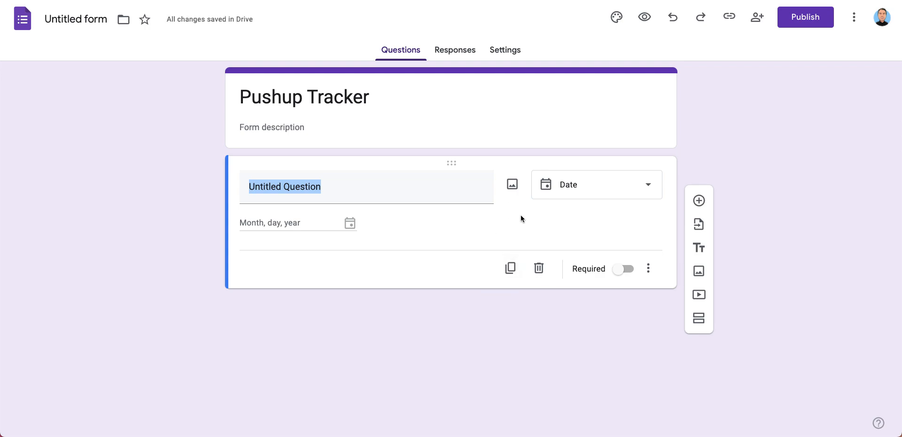
Make the date question required and have it include the time
click(620, 273)
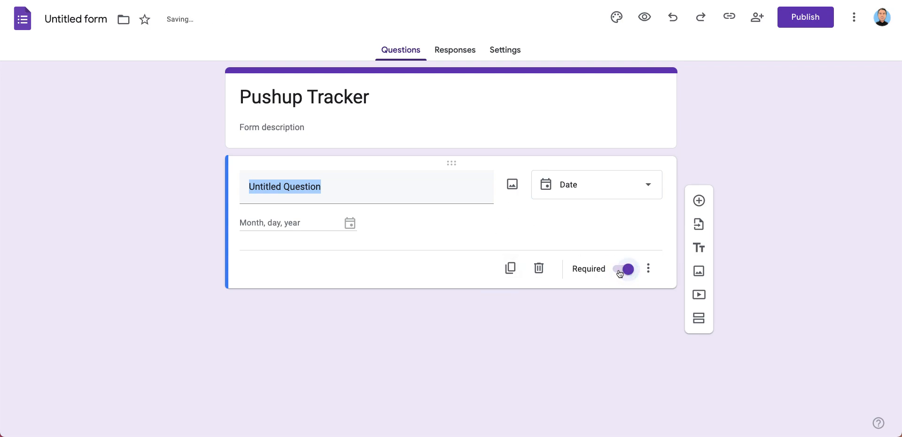
click(649, 270)
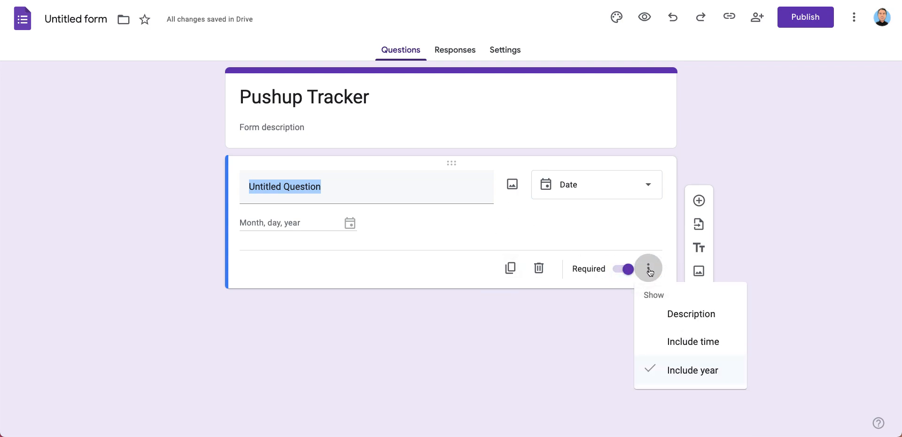
click(641, 238)
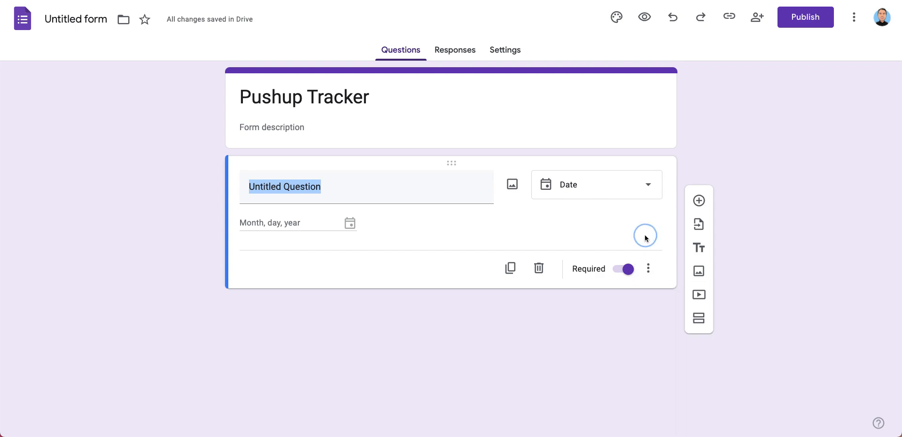
click(648, 268)
click(677, 341)
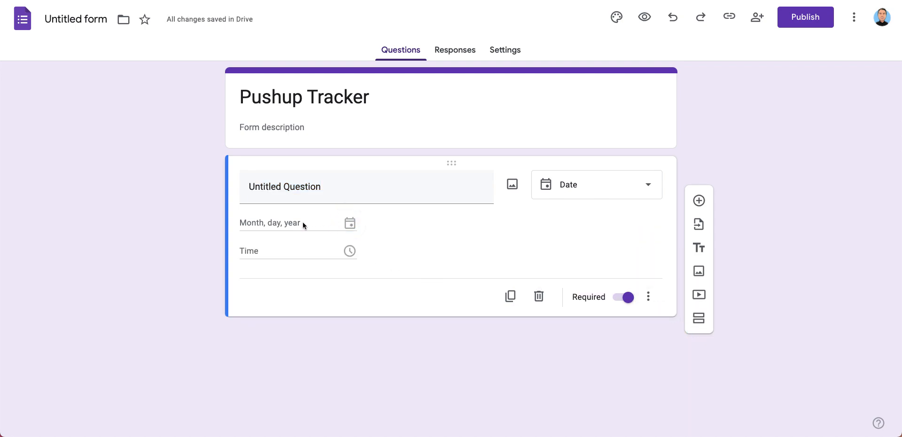
Duplicate the date question and change the copy's type to Short answer
click(513, 298)
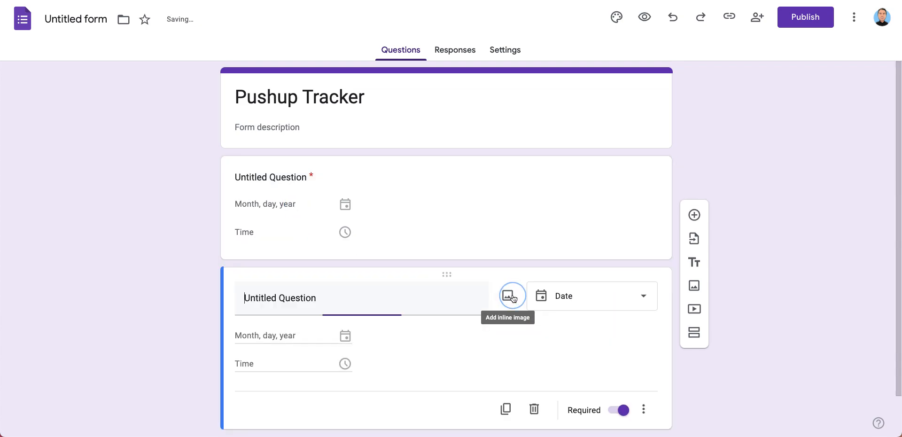
click(574, 301)
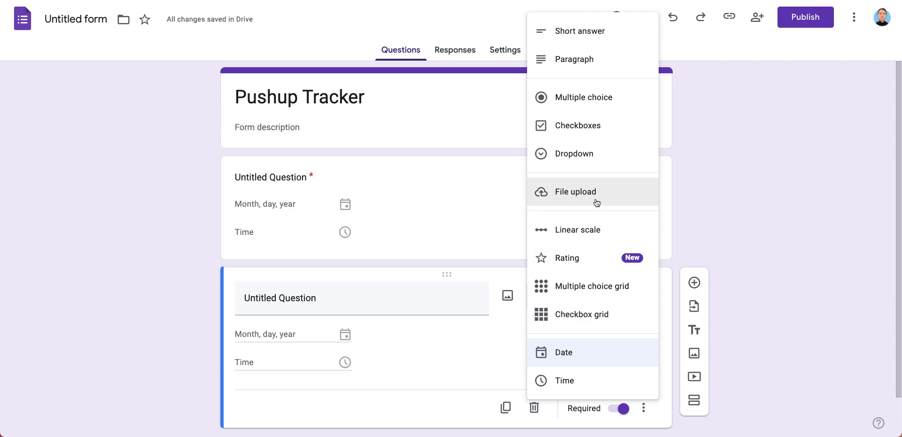
click(591, 40)
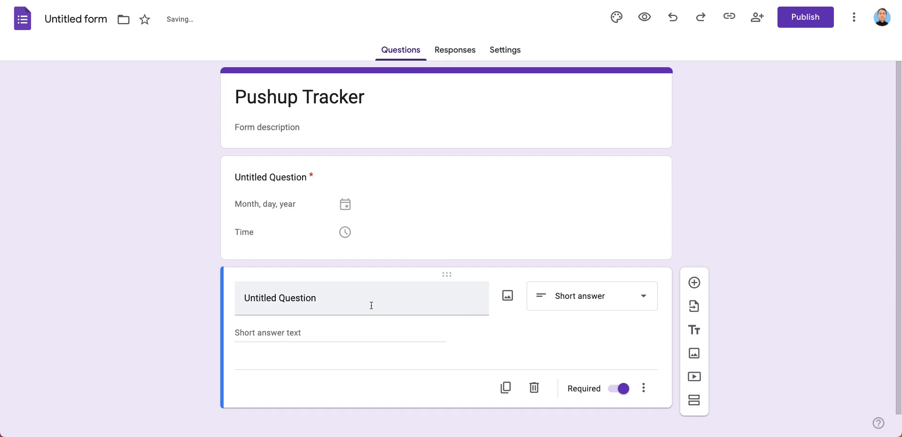
Title the short-answer question "Number of Pushups"
click(600, 305)
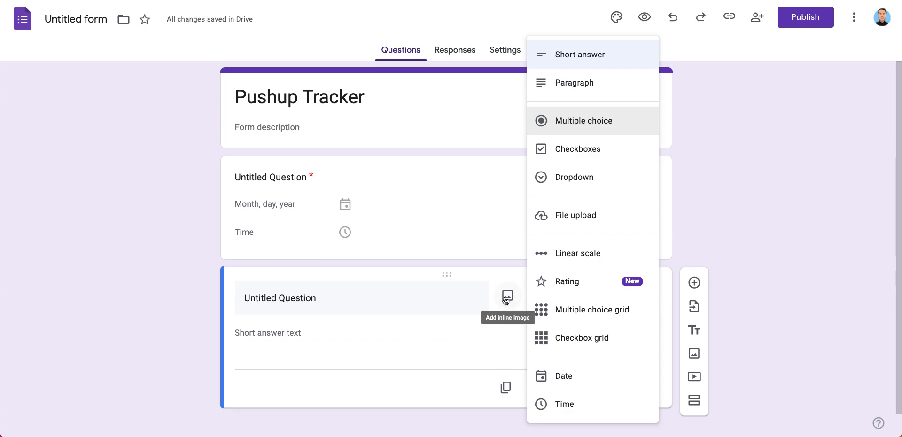
click(300, 297)
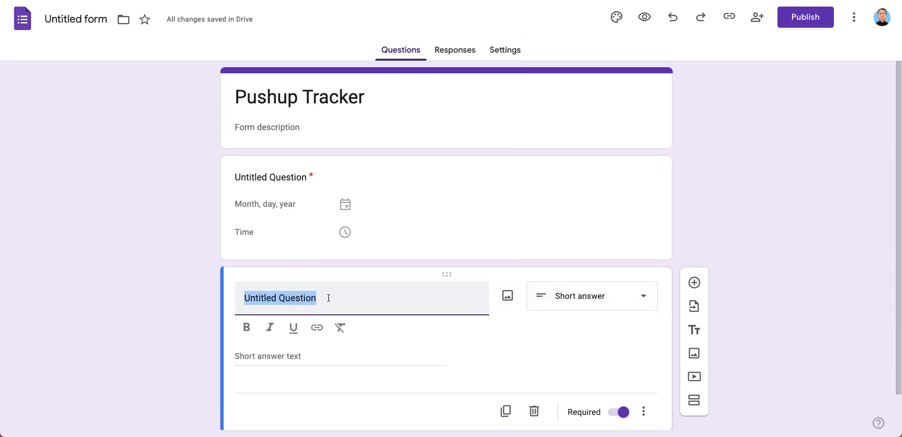
text(Number of PU)
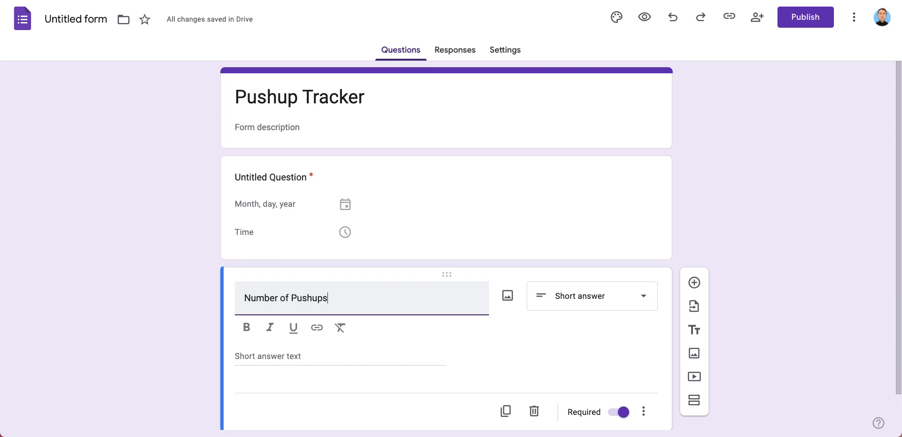
click(530, 346)
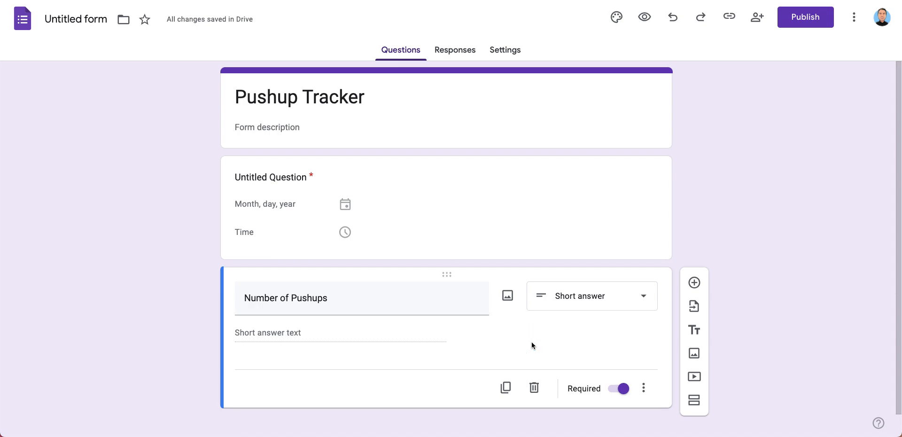
Title the first question, which asks for date and time, "Date"
click(368, 175)
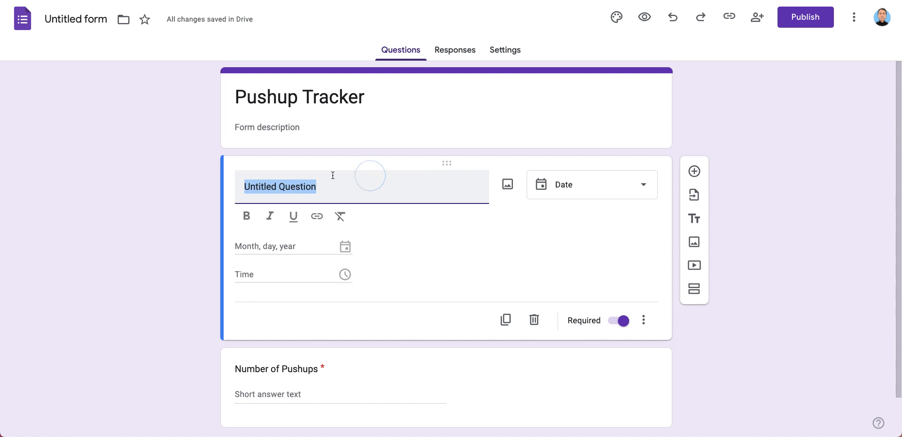
text(Date)
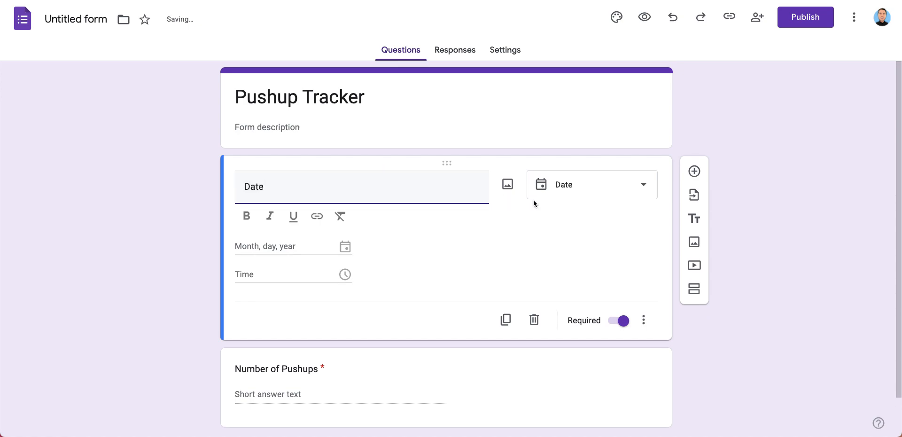
click(493, 216)
click(303, 225)
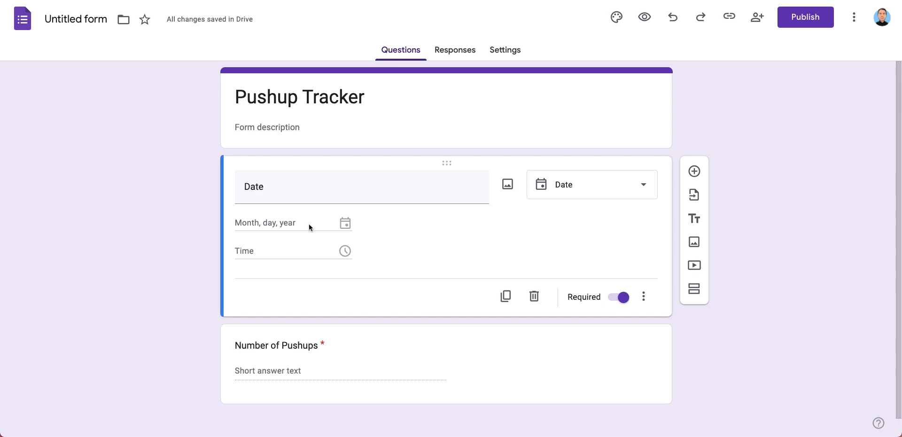
Link the form's responses to the existing spreadsheet "2025 Goal Tracker"
click(448, 52)
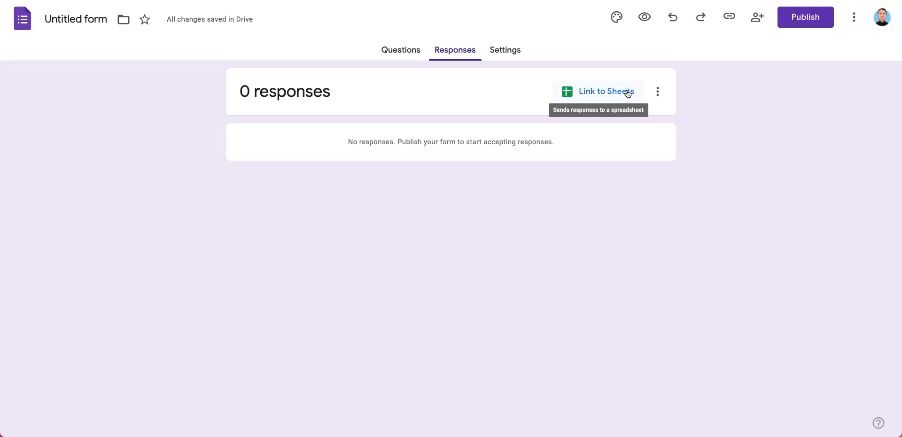
click(627, 93)
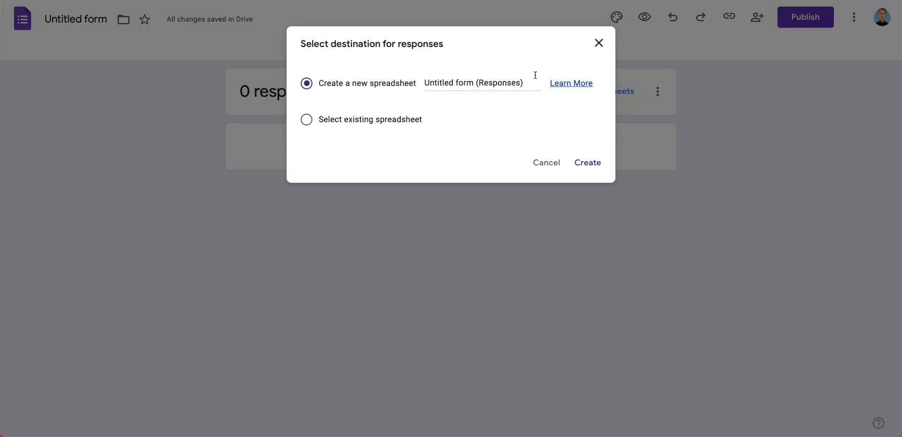
click(347, 120)
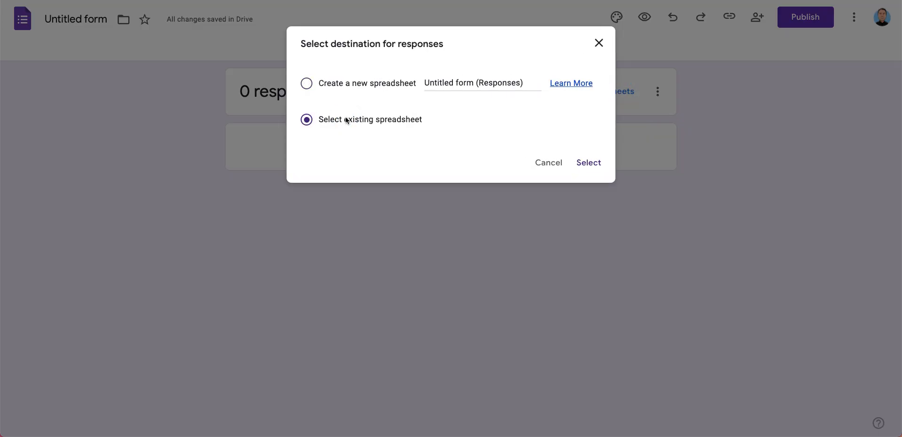
click(588, 162)
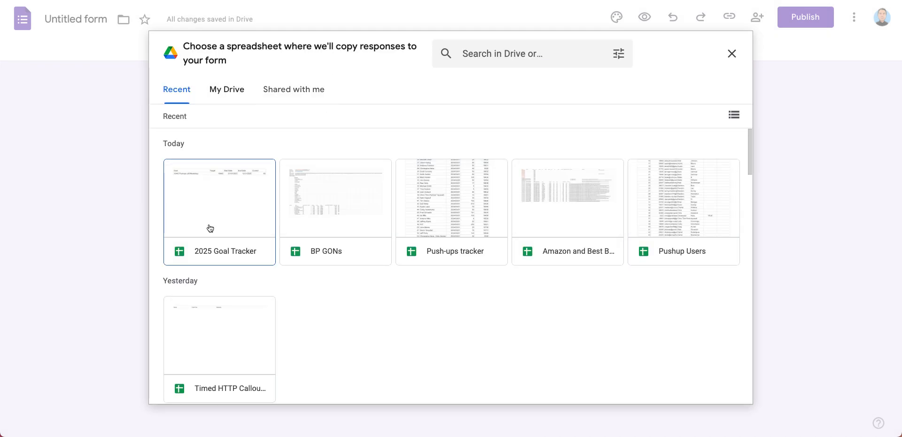
click(216, 234)
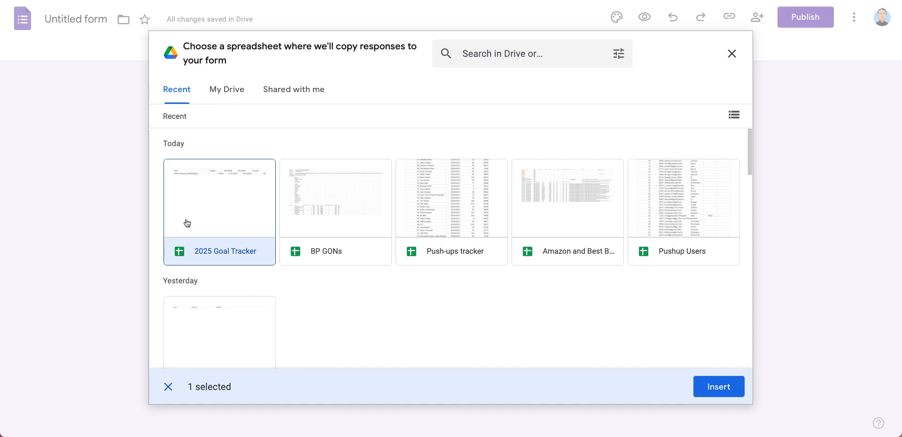
click(720, 386)
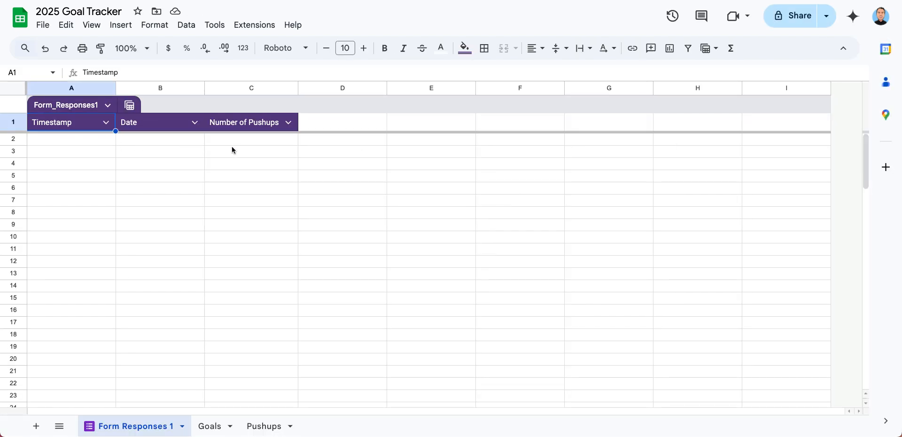
click(183, 426)
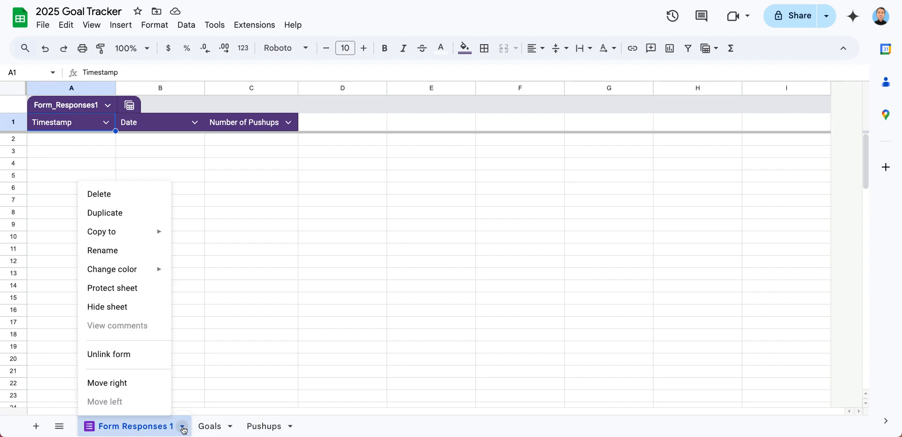
click(114, 250)
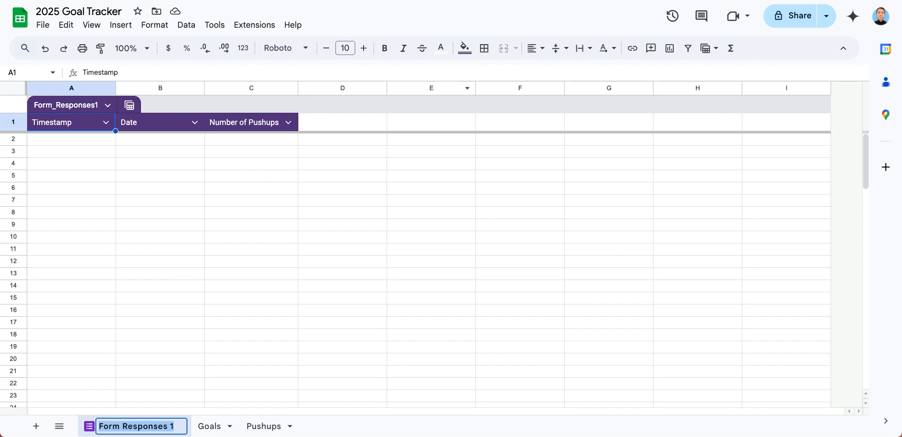
click(771, 1)
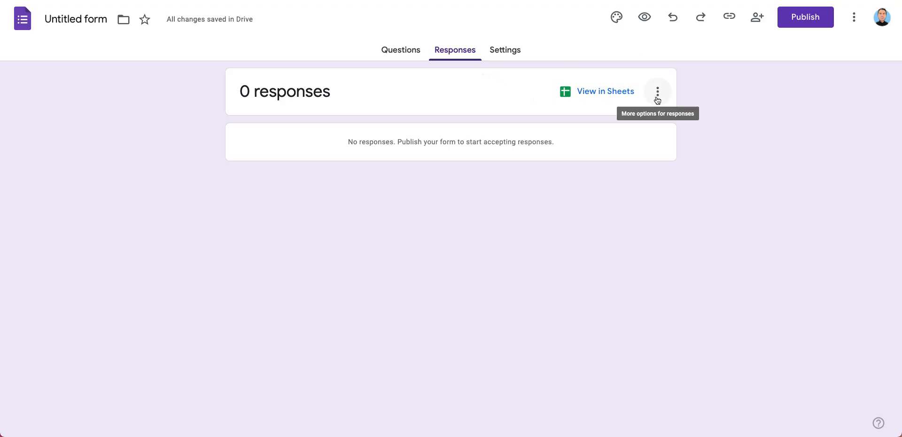
Examine the form's response destination options for the existing spreadsheet "2025 Goal Tracker", leaving the current link in place
click(658, 98)
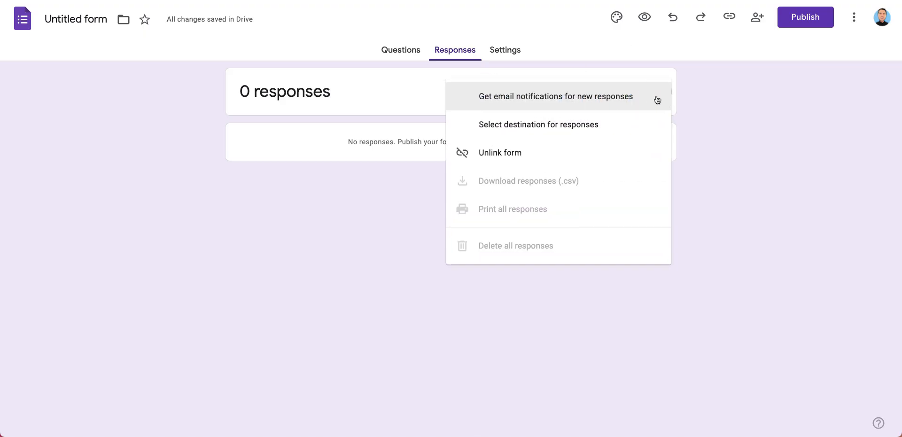
click(609, 128)
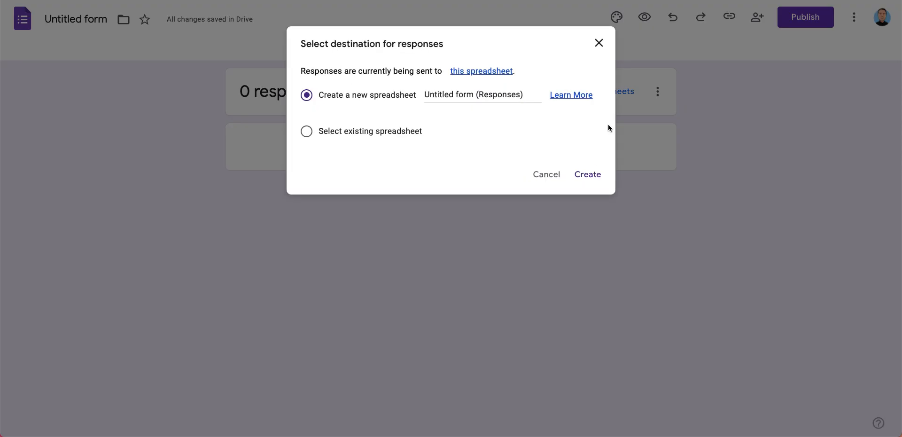
click(394, 133)
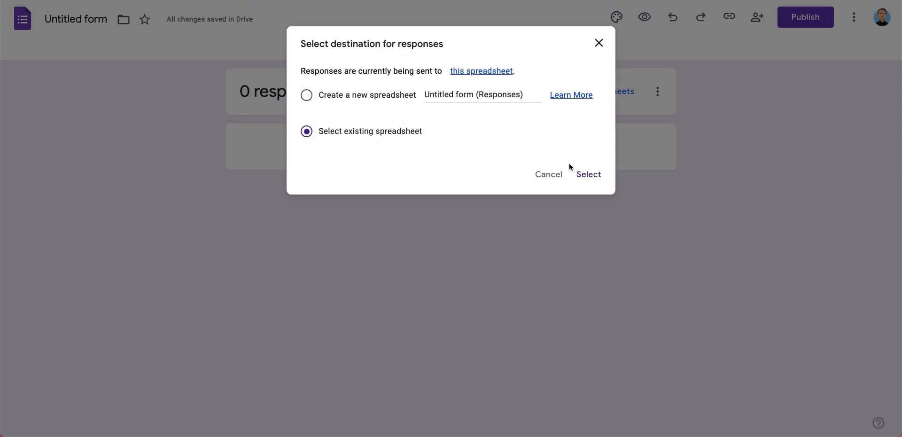
click(588, 176)
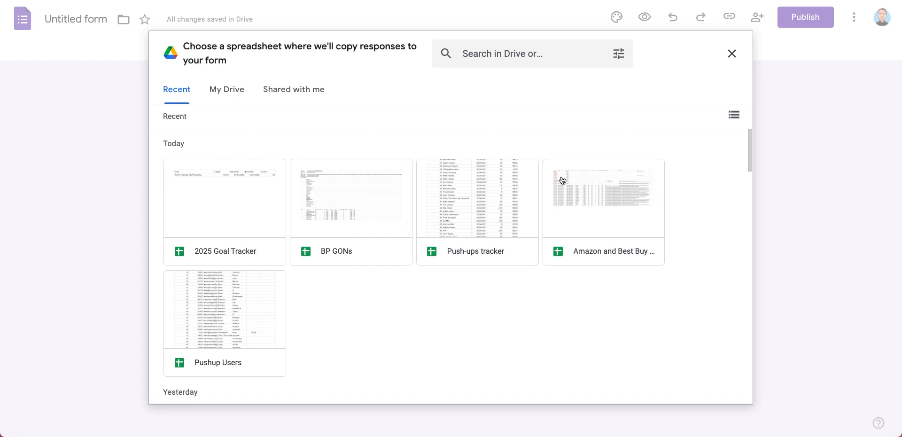
click(214, 216)
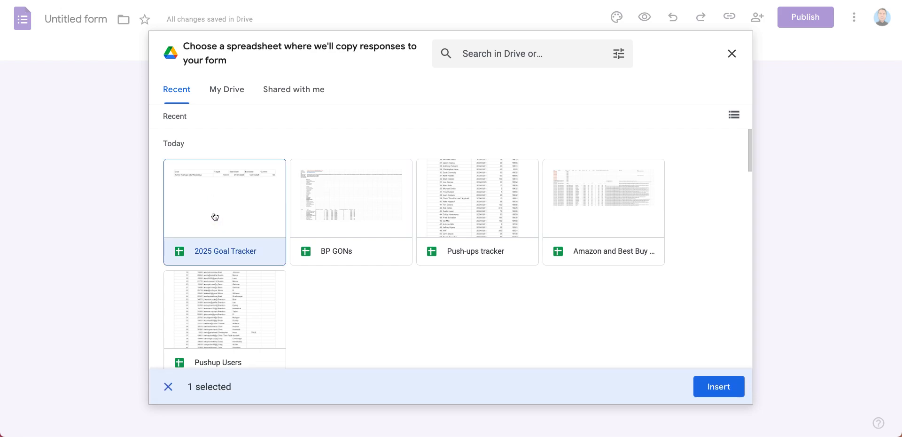
scroll(459, 334, down, 2)
scroll(453, 318, up, 2)
click(732, 55)
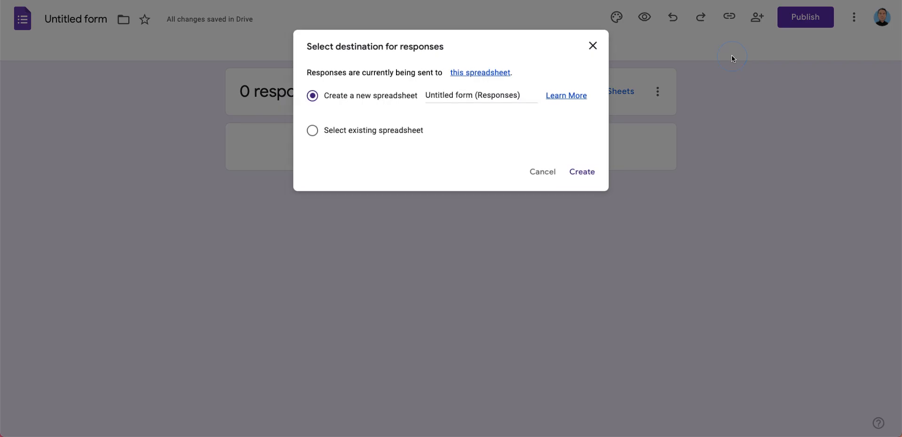
click(599, 43)
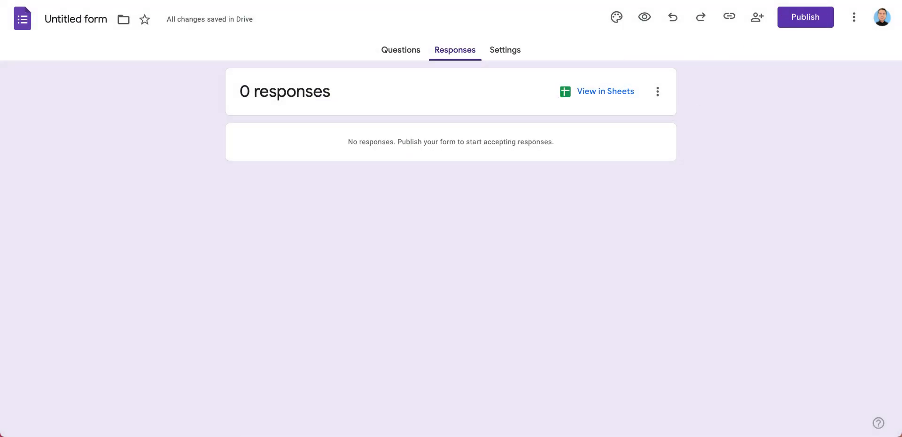
right_click(743, 1)
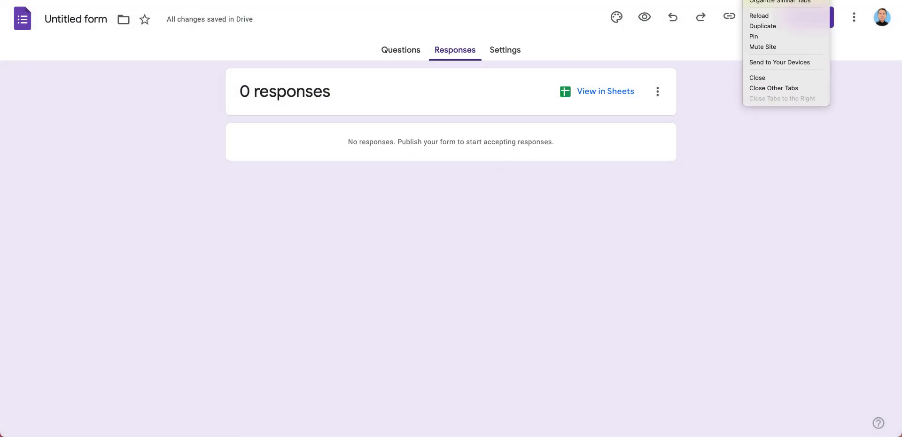
key(Escape)
Switch to the 2025 Goal Tracker spreadsheet and try to rename the Form Responses 1 sheet as "Pushups"
key(ctrl+Tab)
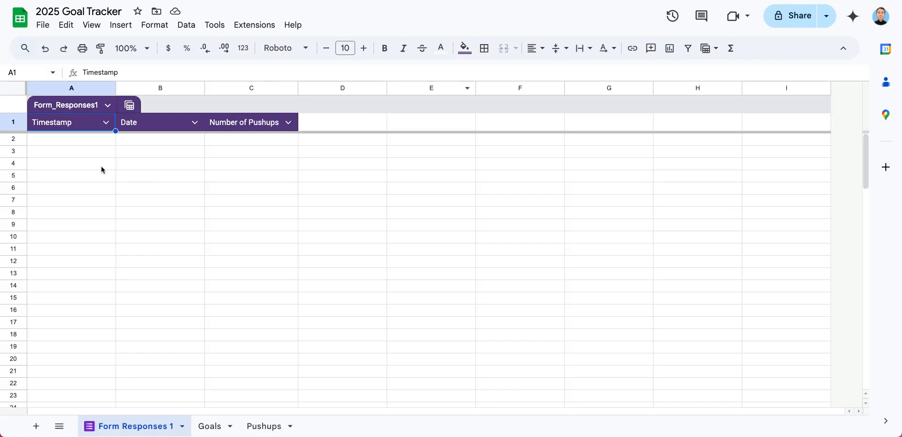
click(182, 426)
click(123, 251)
text(Pushups)
key(Return)
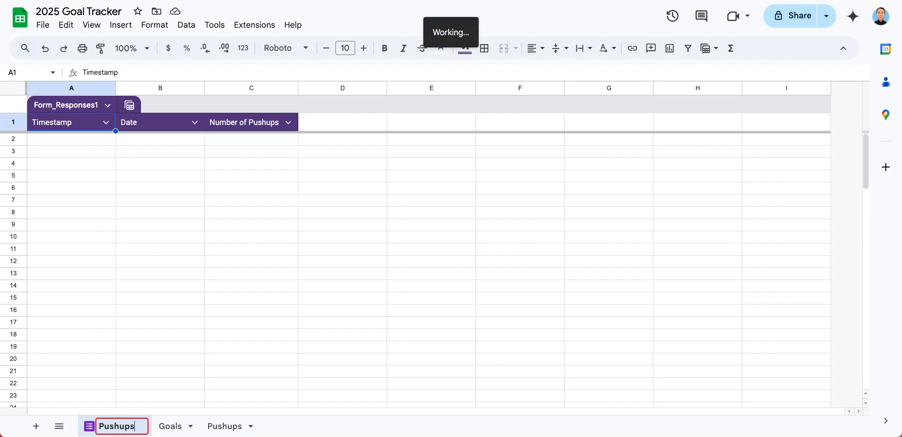
click(577, 242)
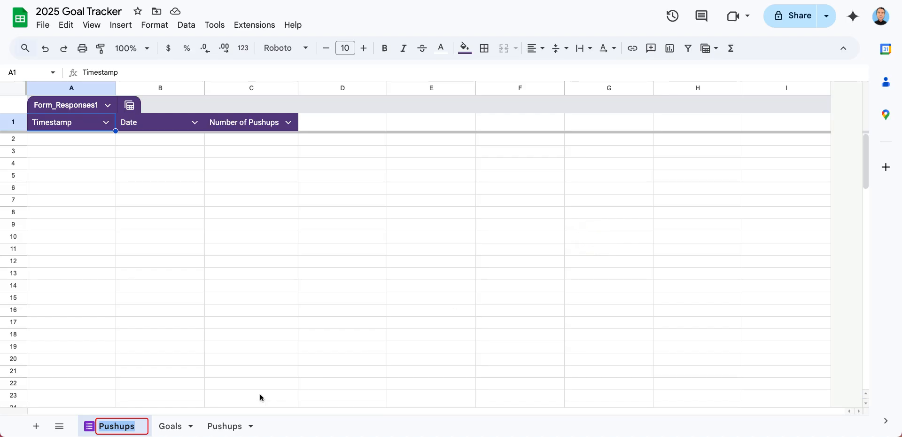
click(251, 427)
click(575, 243)
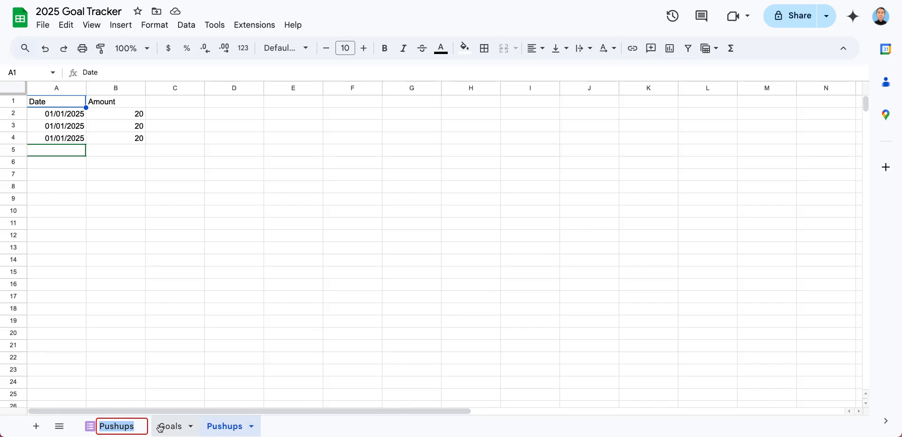
Rename the form-linked responses sheet as "Pushups2"
click(139, 427)
text(2)
click(273, 429)
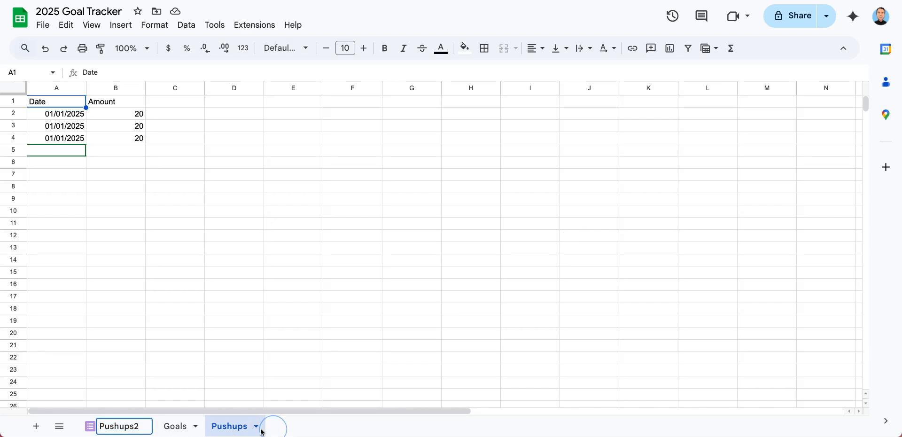
Delete the old Pushups sheet that holds the manually entered dates and amounts
click(256, 426)
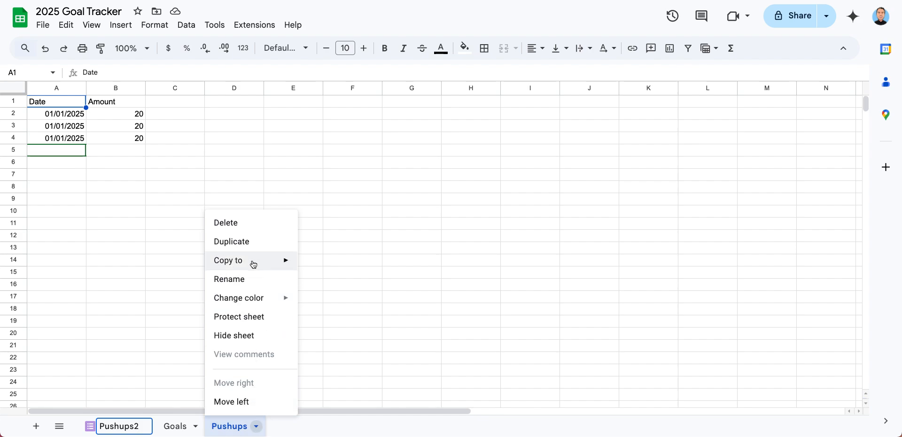
click(255, 225)
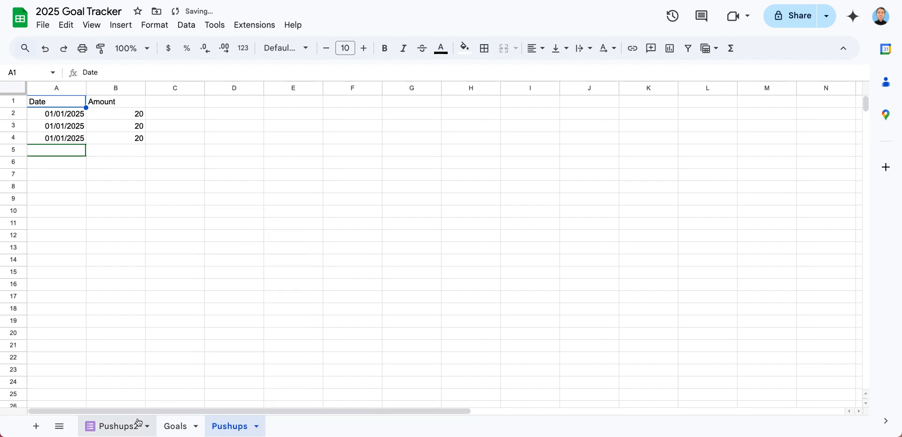
click(256, 426)
click(249, 223)
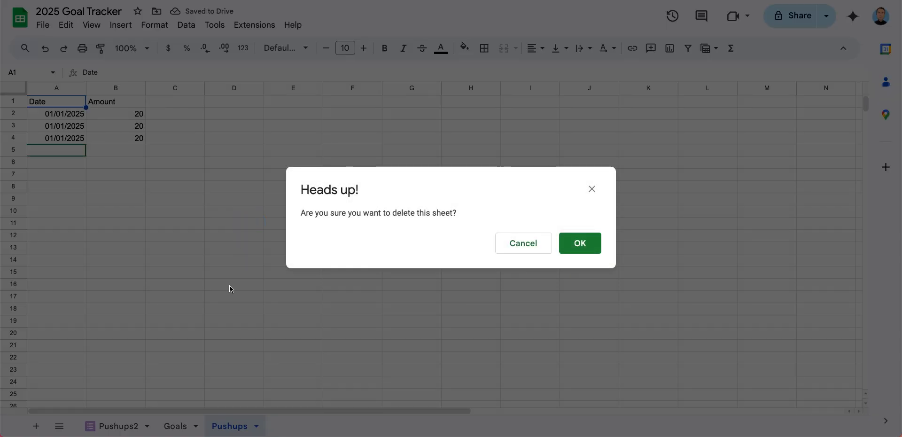
click(575, 245)
Rename the form-linked Pushups2 sheet as "Pushups" and place it after the Goals sheet
click(143, 426)
click(147, 426)
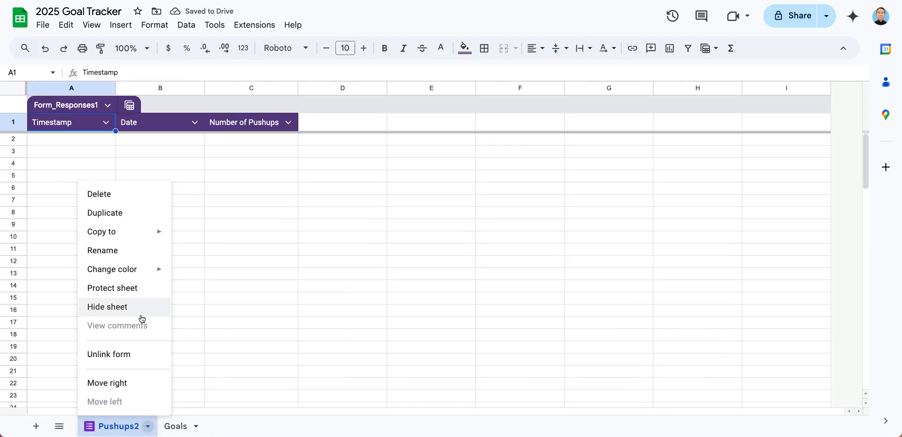
click(134, 256)
text(Pushups)
key(Return)
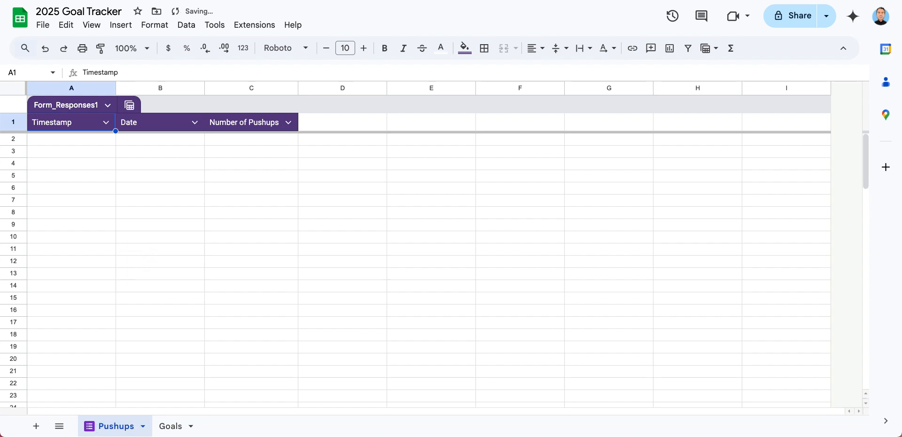
drag(108, 426, 185, 426)
In the SUMIFS formula in cell E2 of the Goals sheet, replace the first criteria range with Pushups!B:B
click(97, 428)
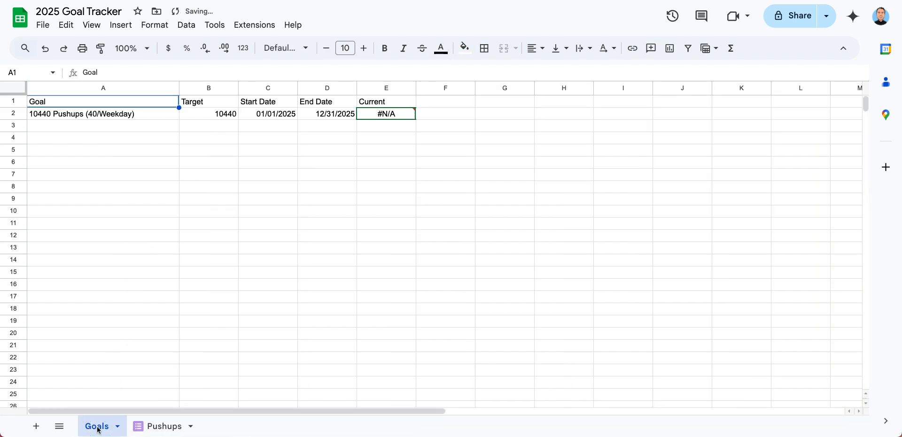
click(384, 114)
click(212, 72)
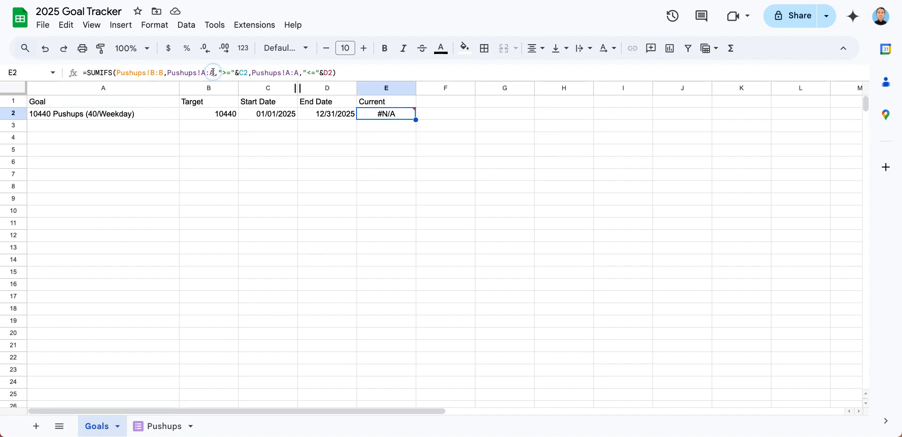
key(BackSpace)
key(BackSpace)
key(BackSpace)
key(BackSpace)
key(BackSpace)
key(BackSpace)
key(BackSpace)
key(BackSpace)
key(BackSpace)
key(BackSpace)
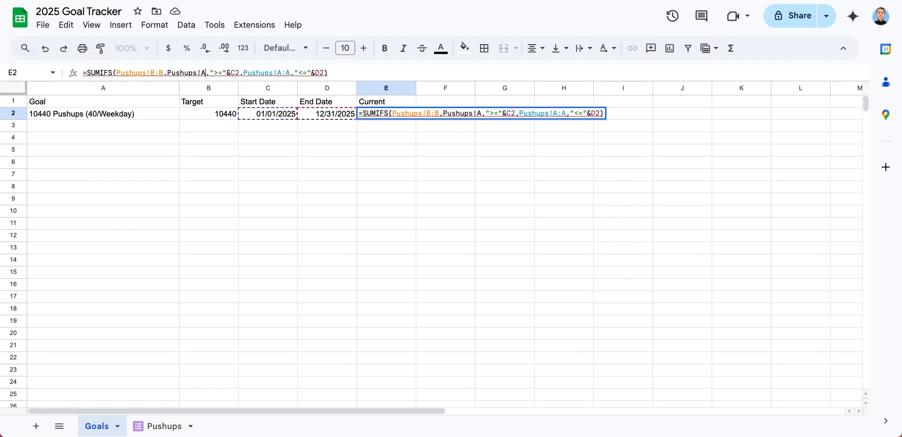
key(BackSpace)
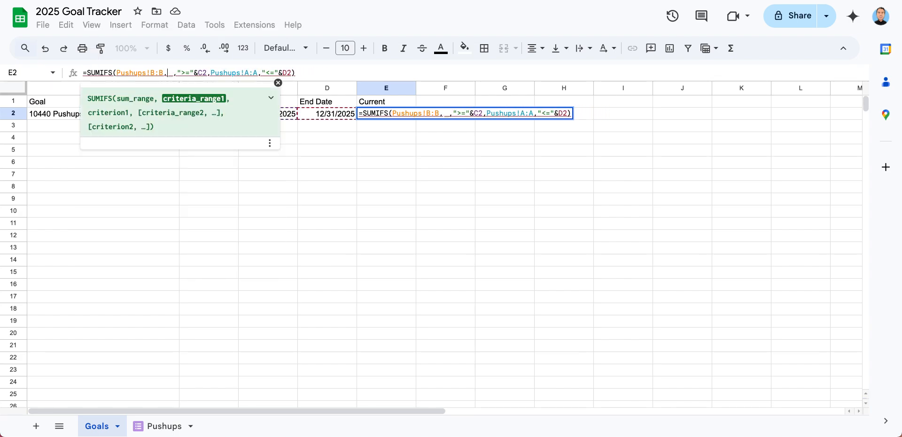
click(161, 427)
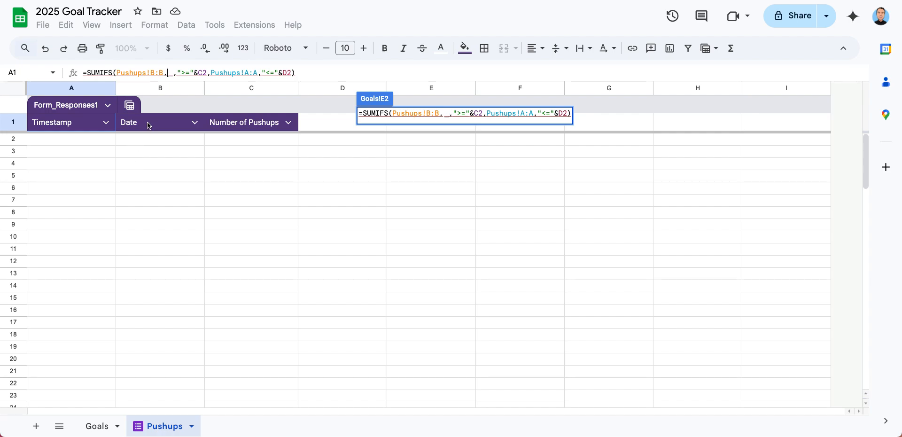
click(161, 90)
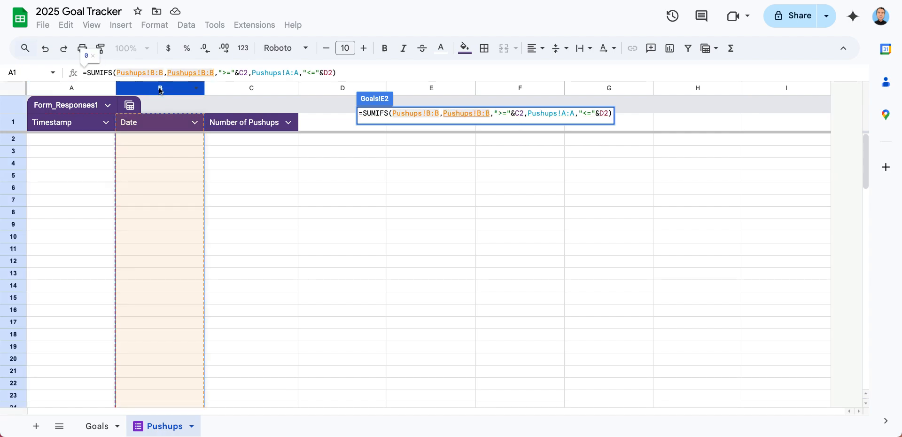
Remove the existing sum range from the SUMIFS formula for Goals E2
click(437, 115)
key(BackSpace)
key(BackSpace)
key(BackSpace)
key(BackSpace)
key(BackSpace)
key(BackSpace)
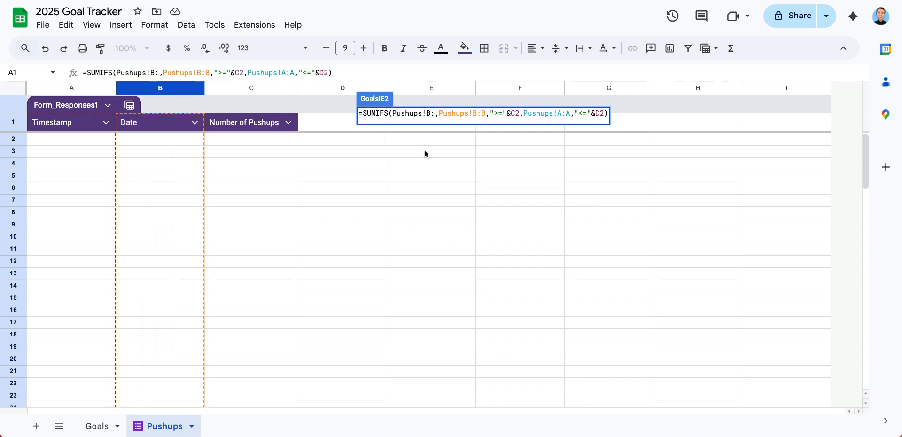
key(BackSpace)
key(BackSpace)
key(BackSpace)
key(BackSpace)
key(BackSpace)
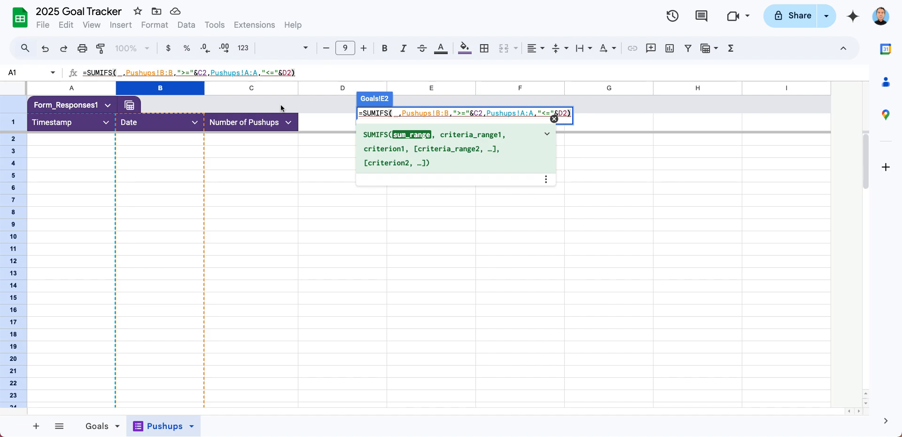
click(253, 123)
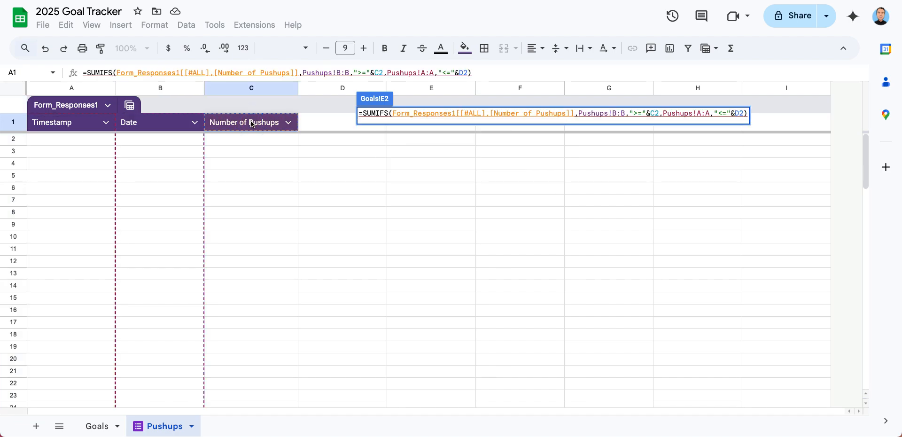
key(Right)
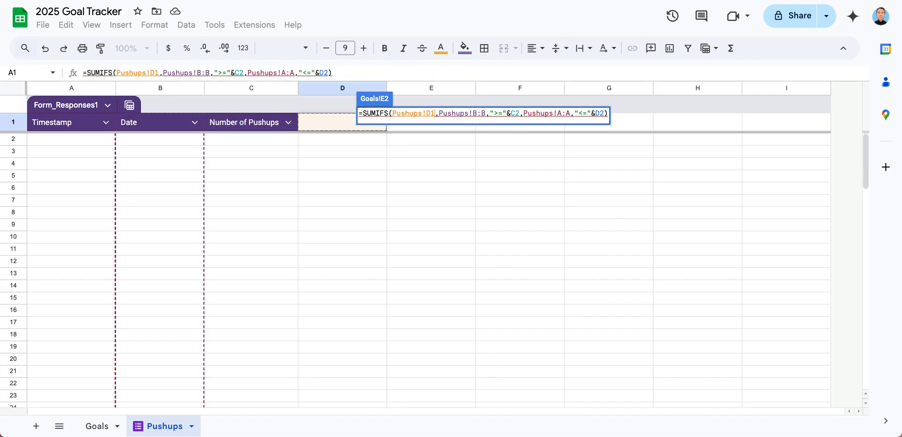
key(Right)
key(Right)
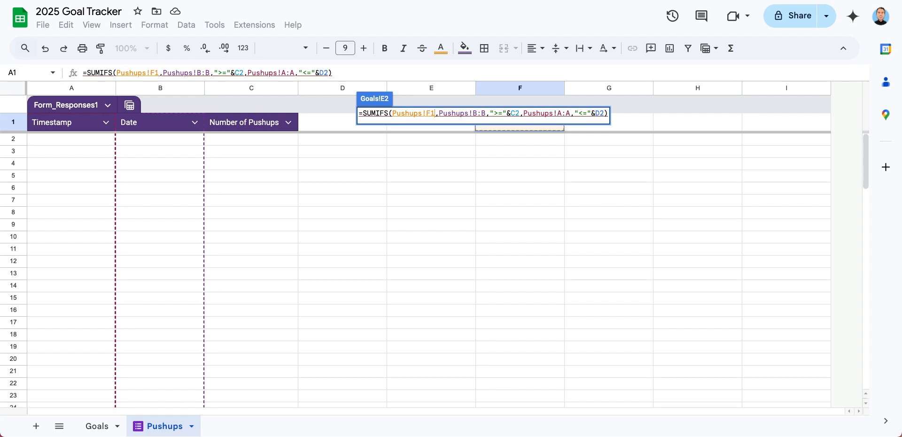
key(Left)
key(Left)
key(Left)
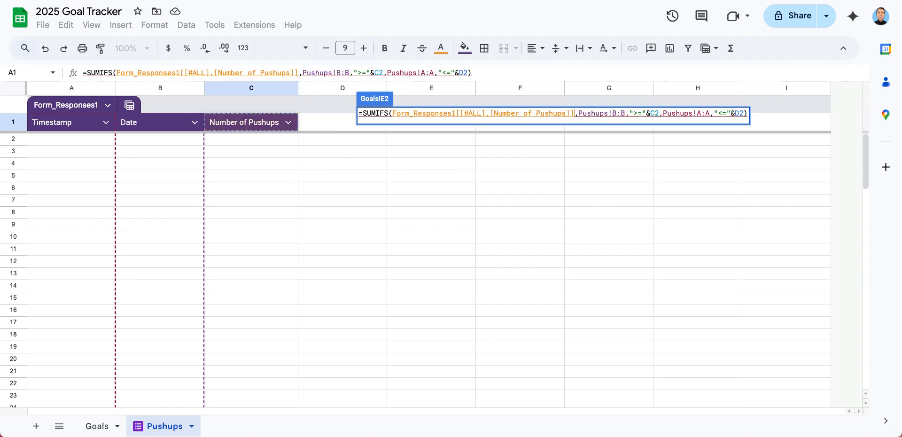
key(BackSpace)
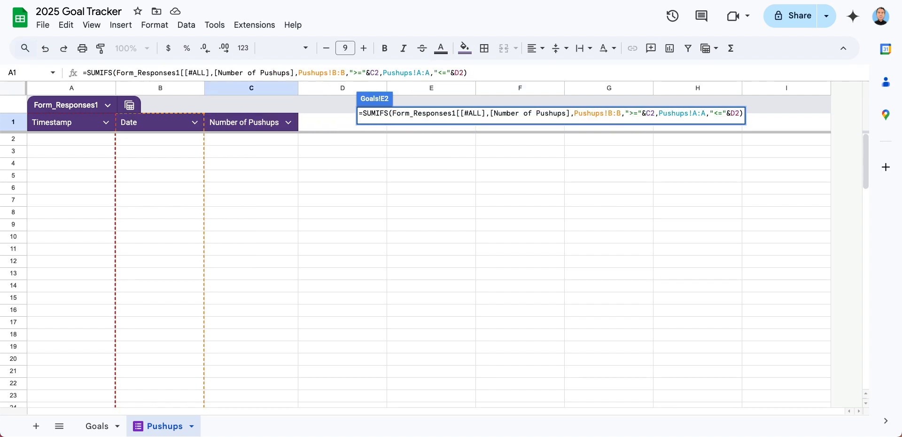
key(BackSpace)
key(BackSpace)
key(BackSpace)
key(BackSpace)
key(BackSpace)
key(BackSpace)
key(BackSpace)
key(BackSpace)
key(BackSpace)
key(BackSpace)
key(BackSpace)
key(BackSpace)
key(BackSpace)
key(BackSpace)
key(BackSpace)
key(BackSpace)
key(BackSpace)
key(BackSpace)
key(BackSpace)
key(BackSpace)
key(BackSpace)
key(BackSpace)
key(BackSpace)
key(BackSpace)
key(BackSpace)
key(BackSpace)
key(BackSpace)
key(BackSpace)
key(BackSpace)
key(BackSpace)
key(BackSpace)
key(BackSpace)
key(BackSpace)
key(BackSpace)
key(BackSpace)
key(BackSpace)
key(BackSpace)
key(BackSpace)
key(BackSpace)
key(BackSpace)
key(BackSpace)
key(BackSpace)
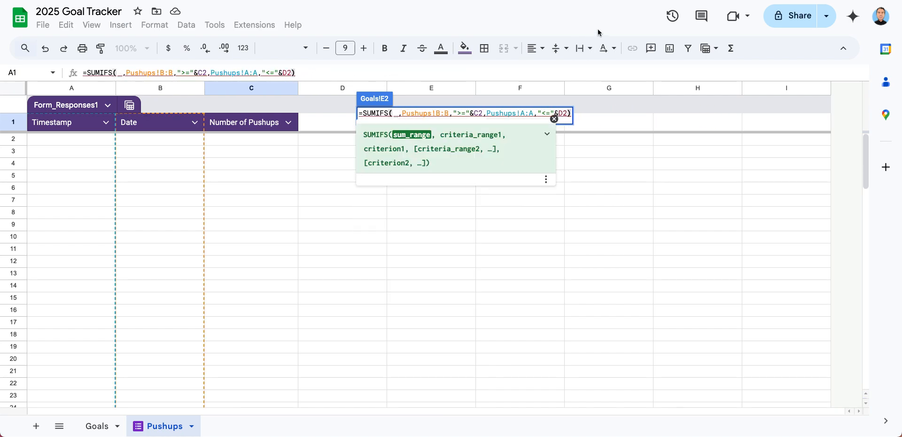
Set the SUMIFS sum range to Pushups!C:C and the second criteria range to Pushups!B:B, and commit the formula
click(256, 90)
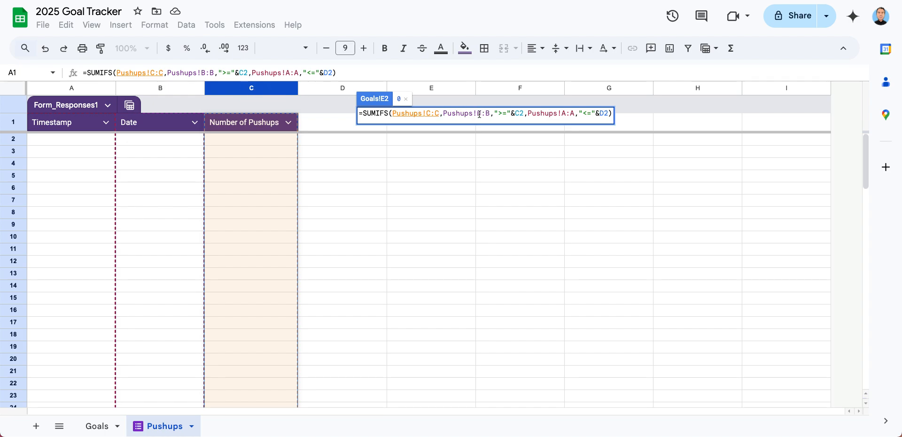
drag(530, 114, 573, 113)
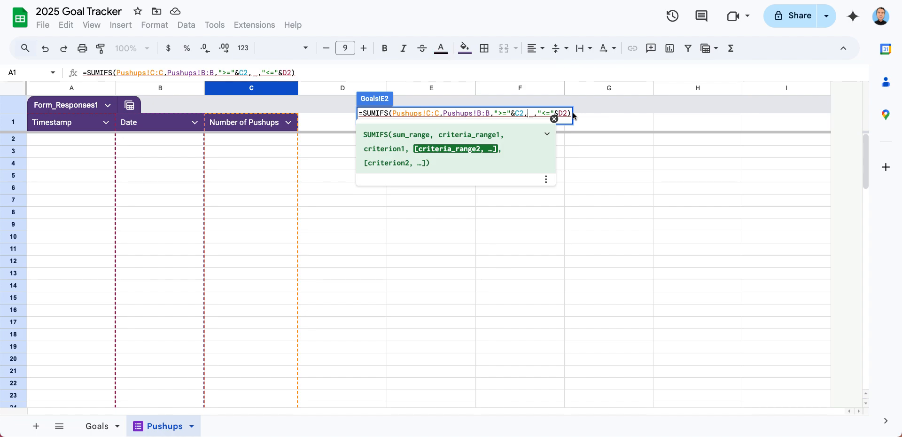
click(162, 89)
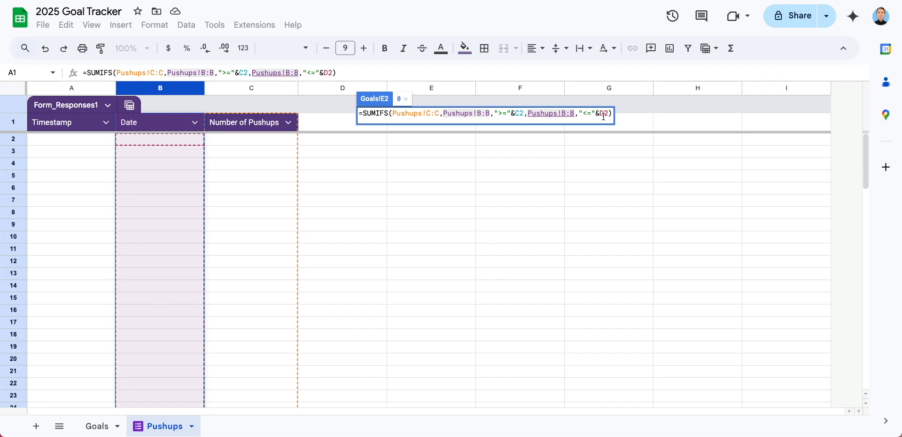
key(Return)
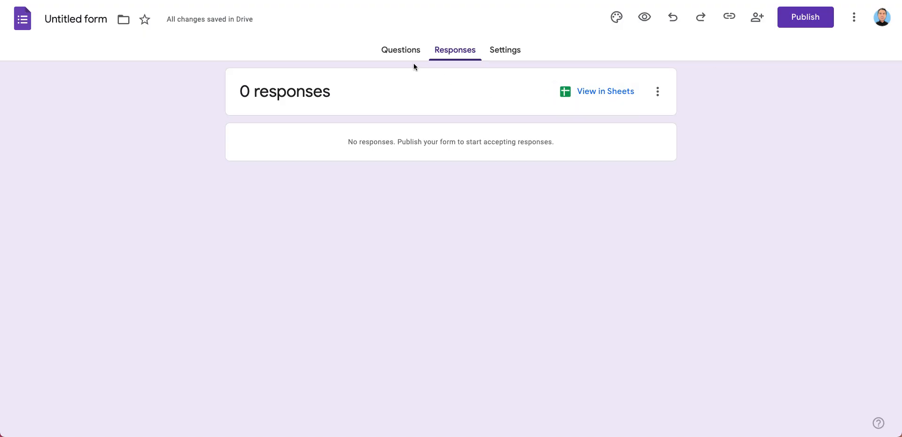
Switch back to the form, review who can respond, and publish it for anyone in Polished Stone
click(805, 19)
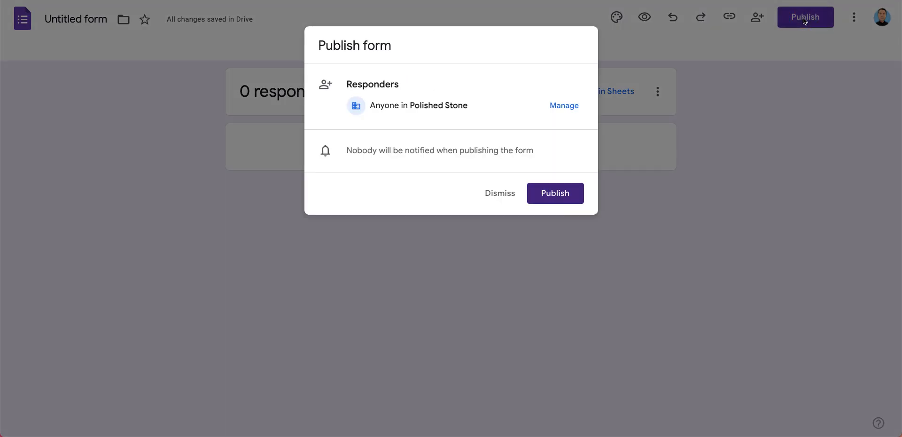
click(559, 106)
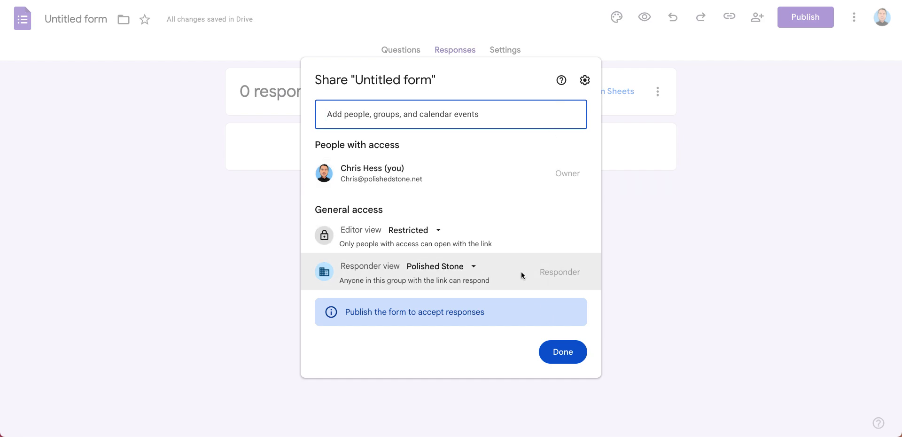
click(565, 361)
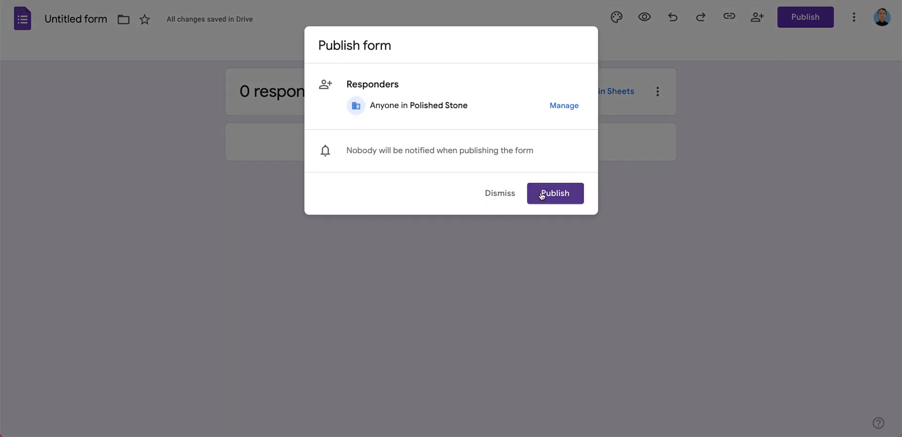
click(559, 202)
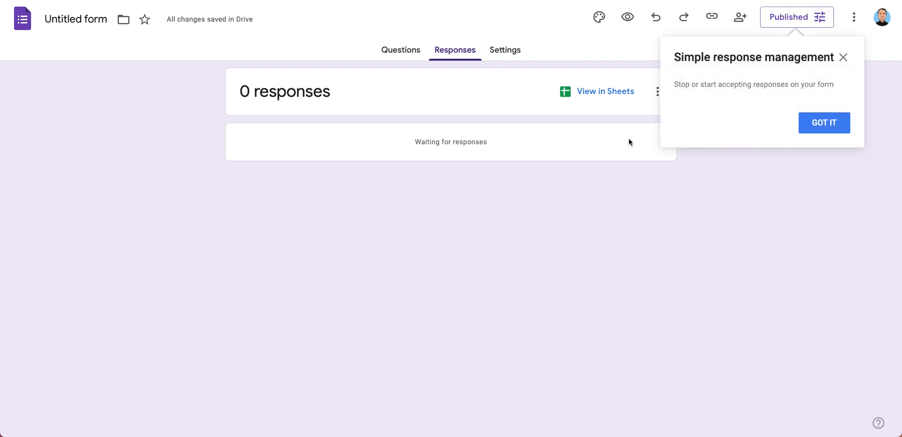
click(828, 127)
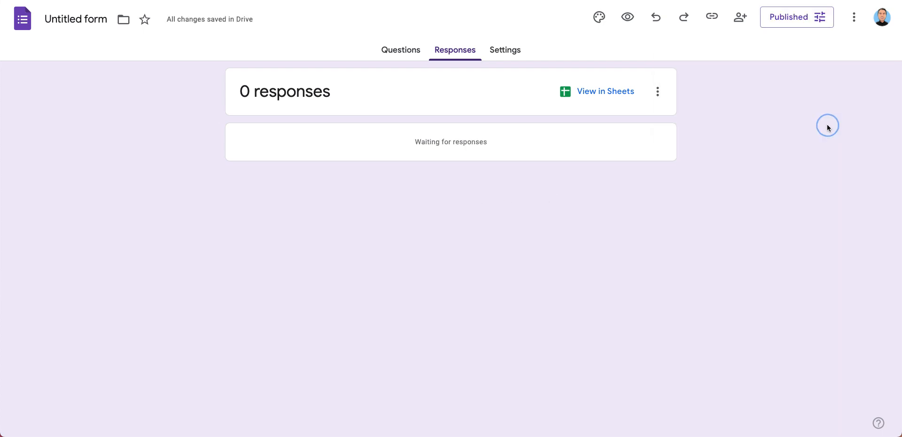
click(822, 16)
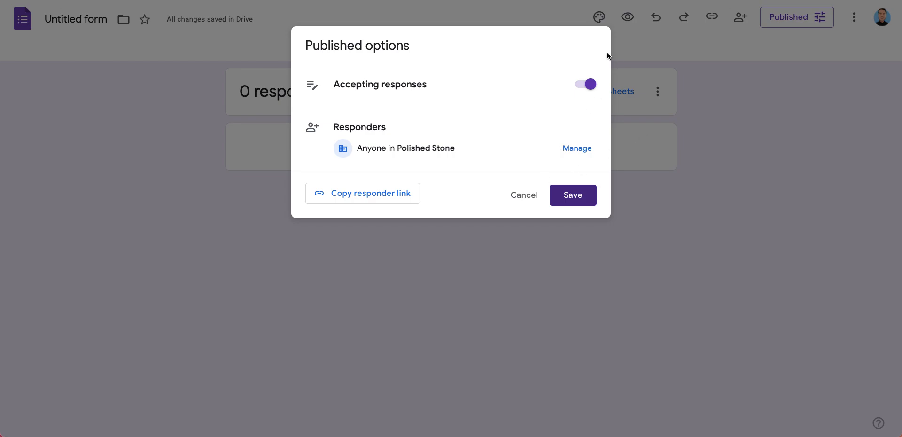
click(520, 195)
click(658, 92)
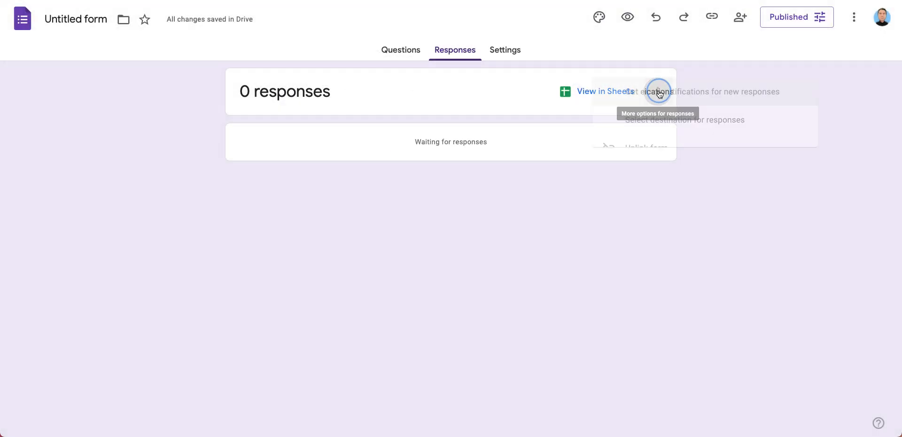
click(704, 96)
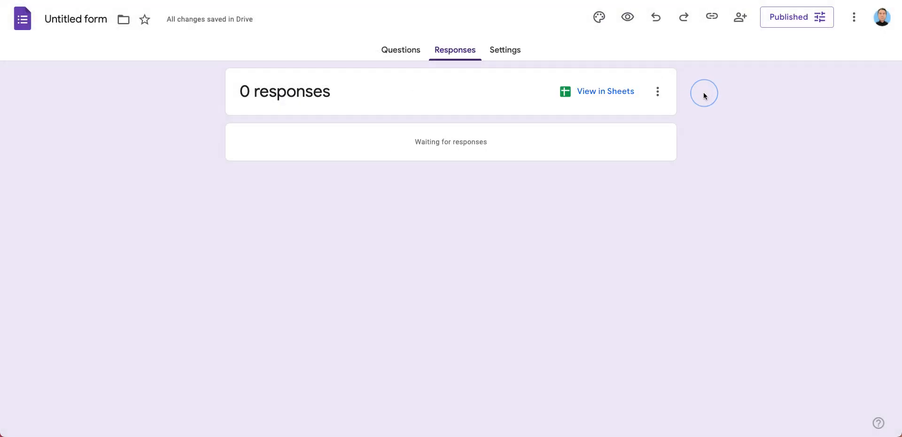
Copy the form's responder link and open it in the browser
click(712, 17)
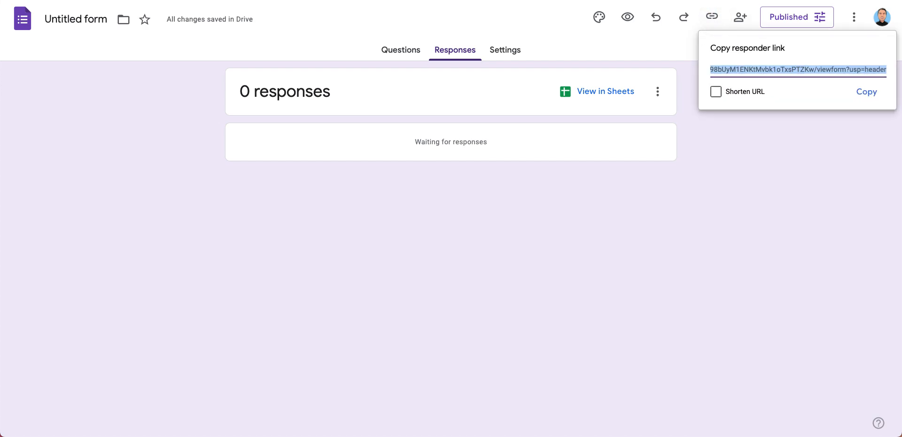
click(867, 93)
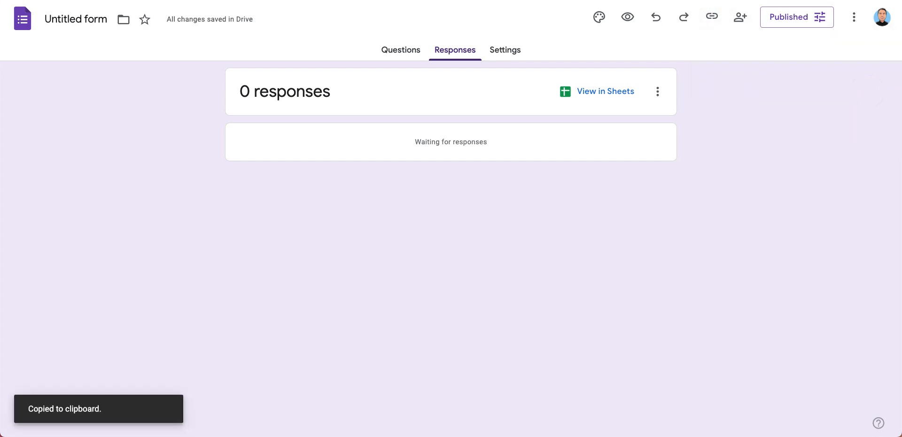
key(super+l)
key(super+v)
key(Return)
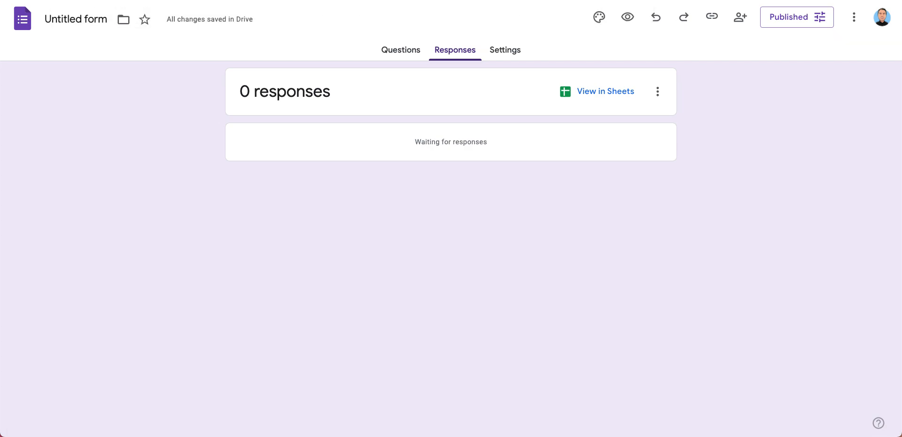
Set the Pushup Tracker response's date to today, 01/06/2025, and its time to 06:42 AM
click(318, 192)
click(347, 191)
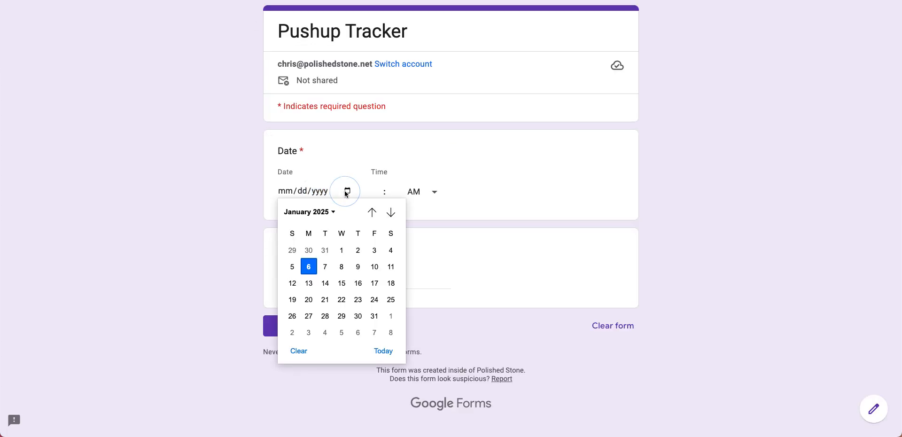
click(384, 350)
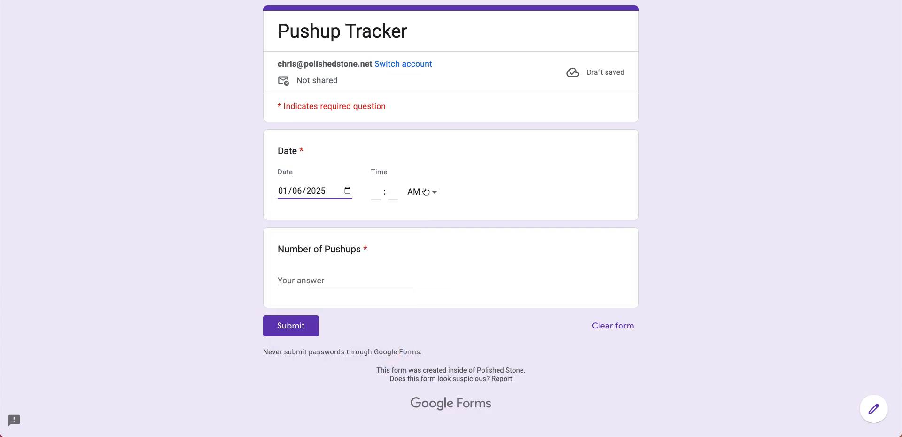
click(436, 196)
click(425, 194)
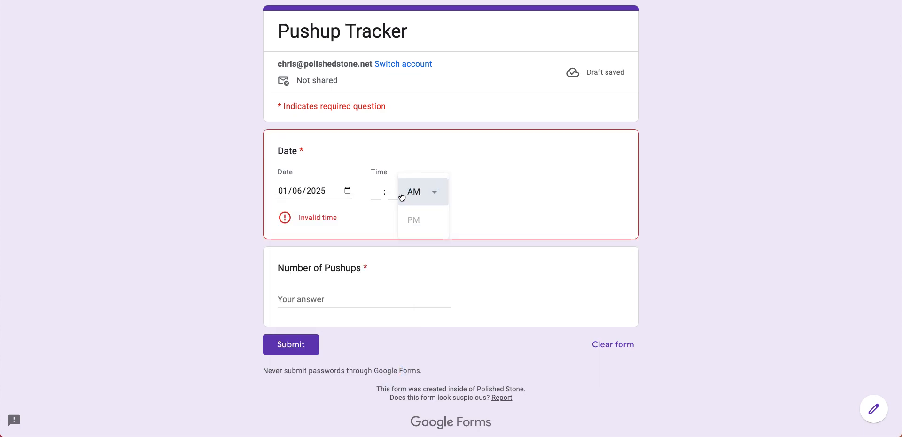
click(373, 194)
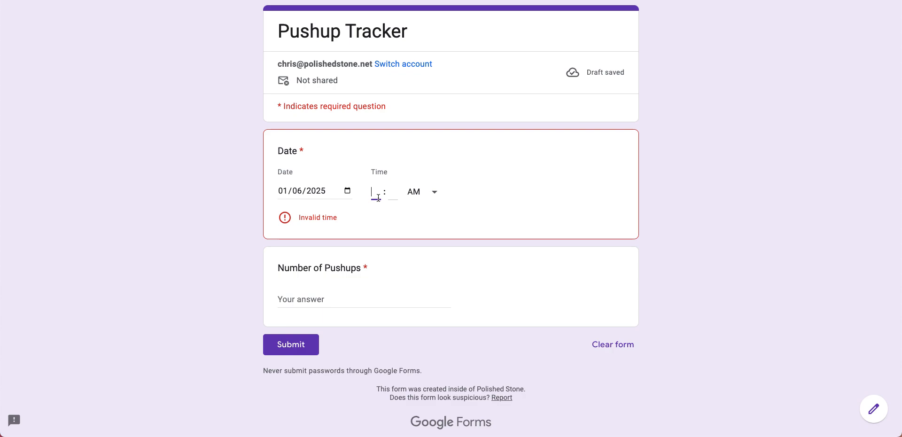
text(6)
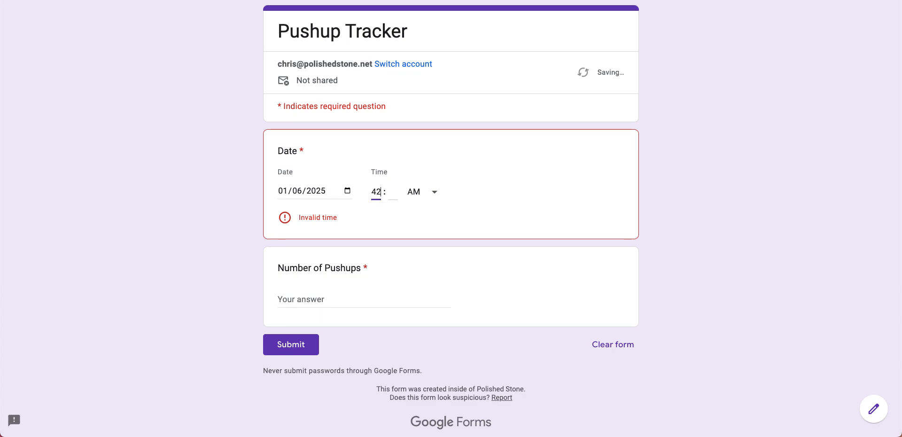
text(6442)
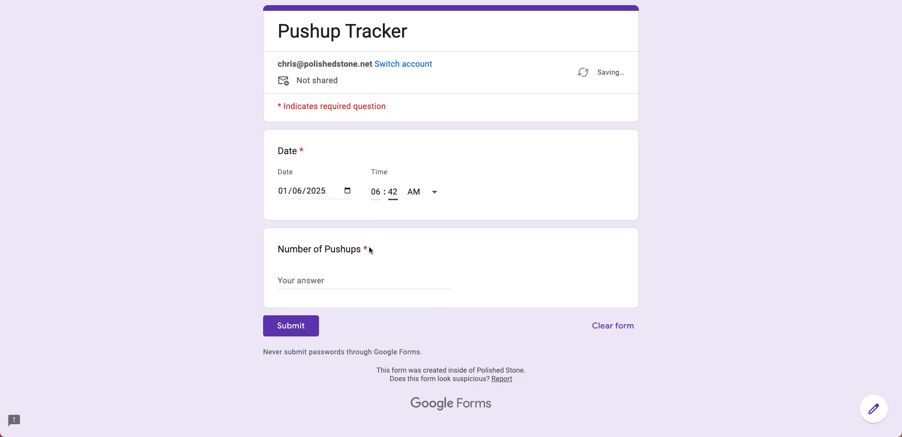
Enter 200 as the Number of Pushups and change the response's date to 01/01/2025
click(342, 280)
text(200)
click(304, 190)
text(01)
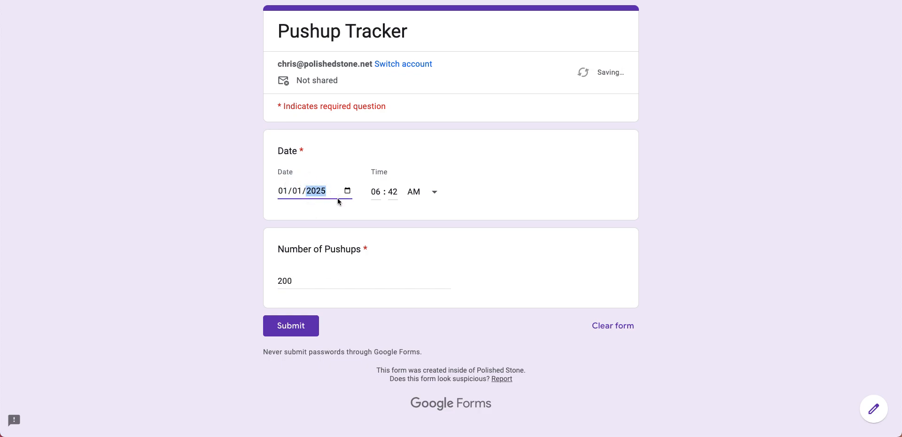
Replace the Number of Pushups answer with 60 and submit the response
click(286, 279)
double_click(286, 279)
text(60)
click(280, 328)
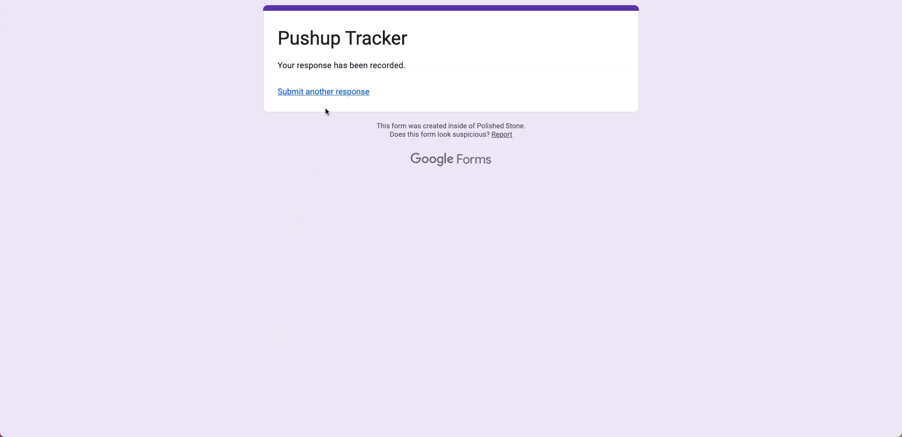
Switch to the 2025 Goal Tracker spreadsheet and check the Current total in cell E2 of the Goals sheet
key(ctrl+Tab)
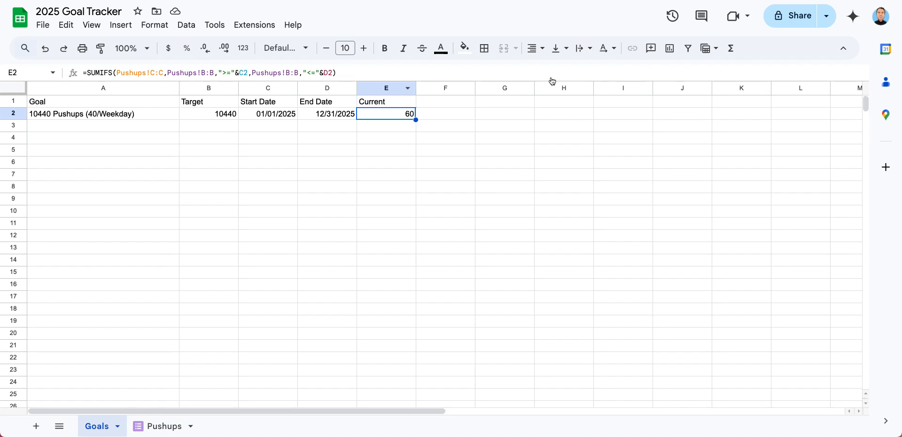
click(356, 127)
click(376, 115)
Insert a chart on the Goals sheet and set its type to Doughnut chart
click(530, 115)
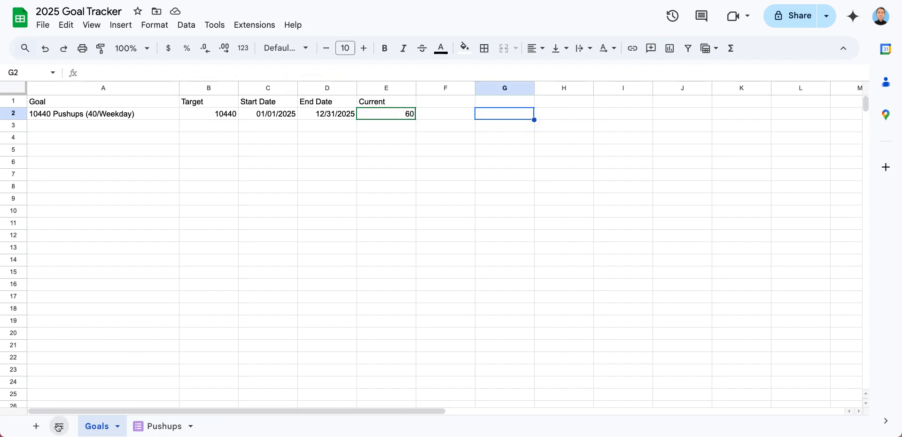
click(124, 25)
click(173, 179)
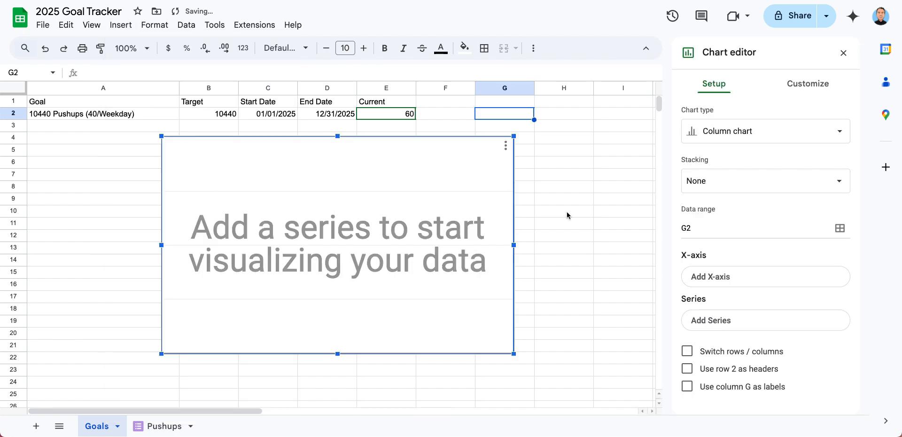
click(787, 133)
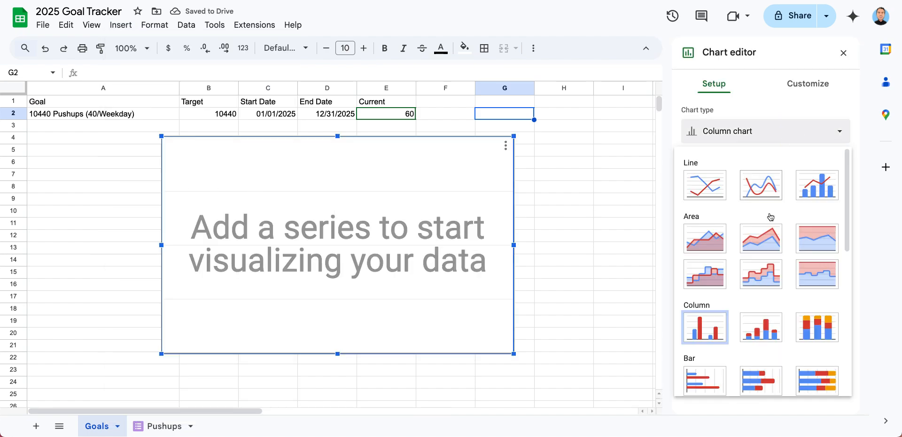
scroll(756, 198, down, 10)
scroll(767, 266, up, 3)
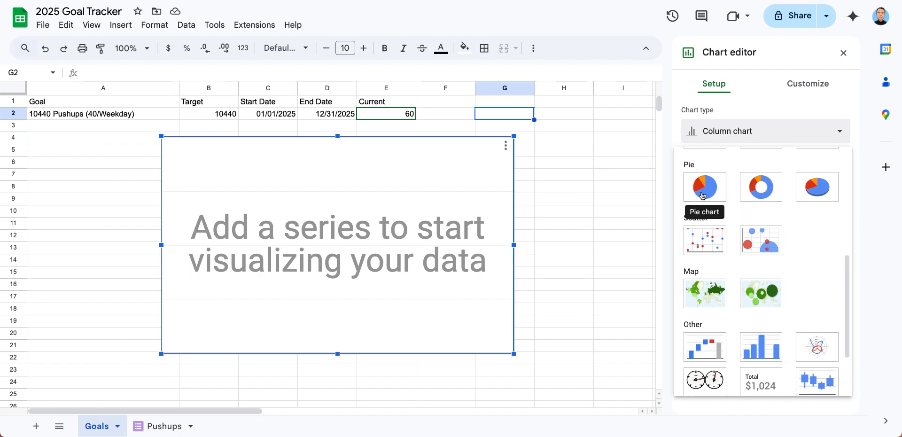
click(751, 192)
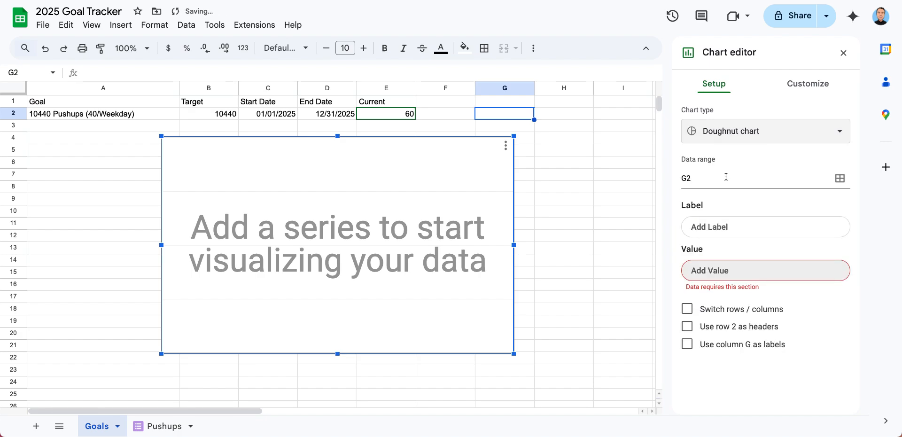
Set the doughnut chart's data range to columns E and B, E1:E1000,B1:B1000
click(839, 179)
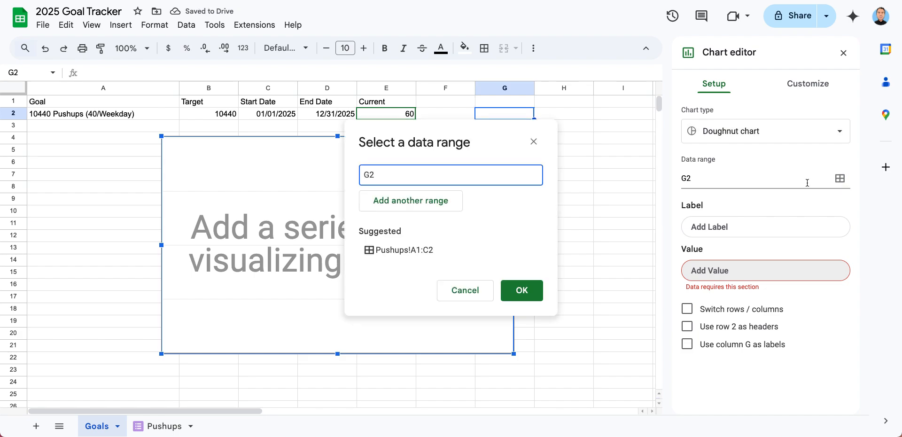
double_click(371, 174)
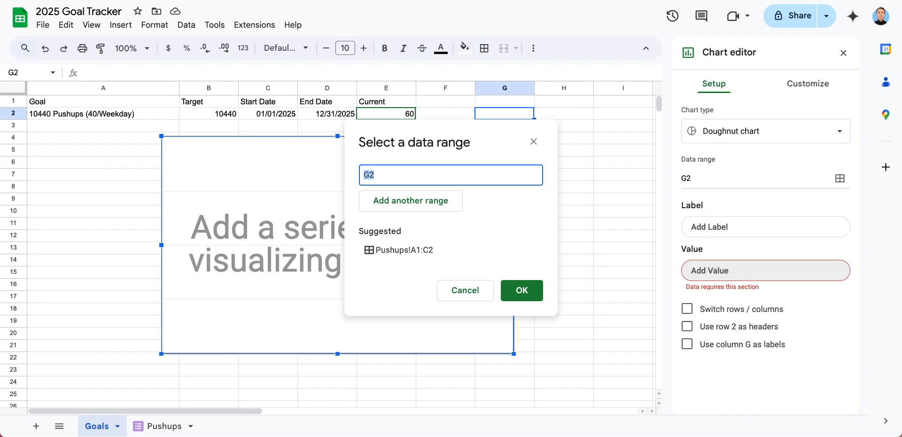
text(E)
text(:B)
key(Return)
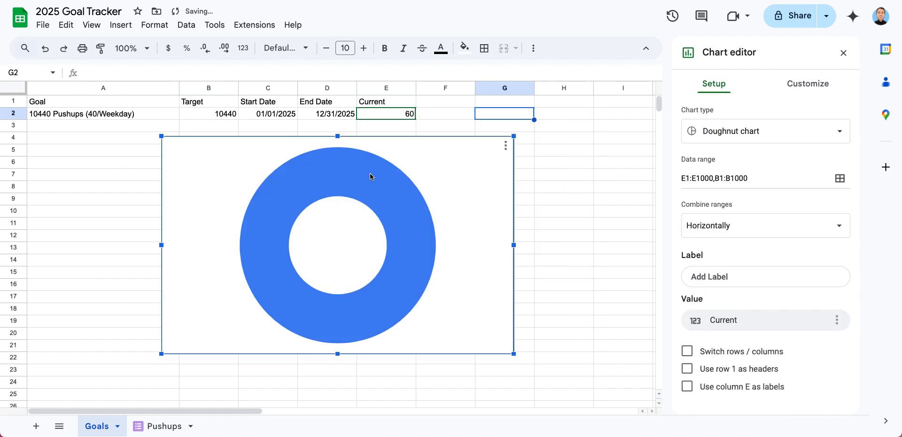
Combine the doughnut chart's two data ranges vertically
double_click(367, 184)
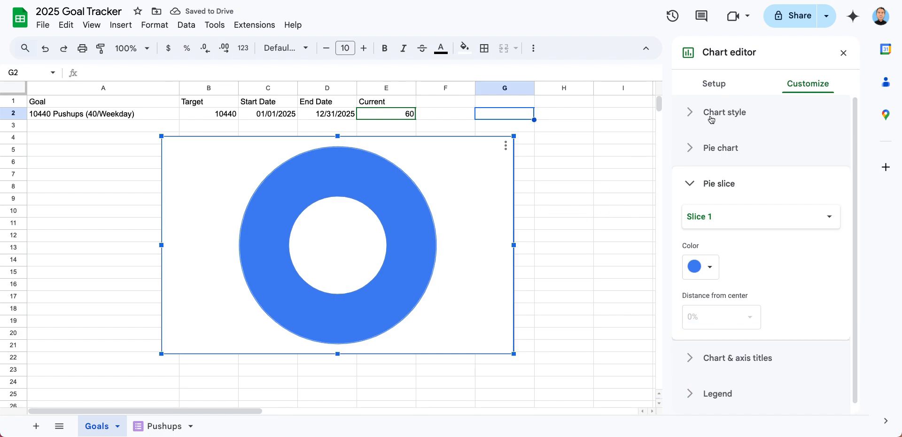
click(716, 85)
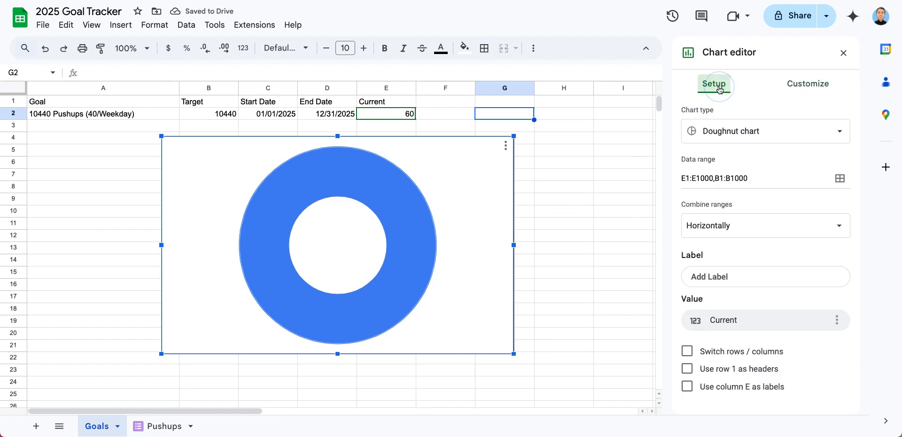
click(728, 225)
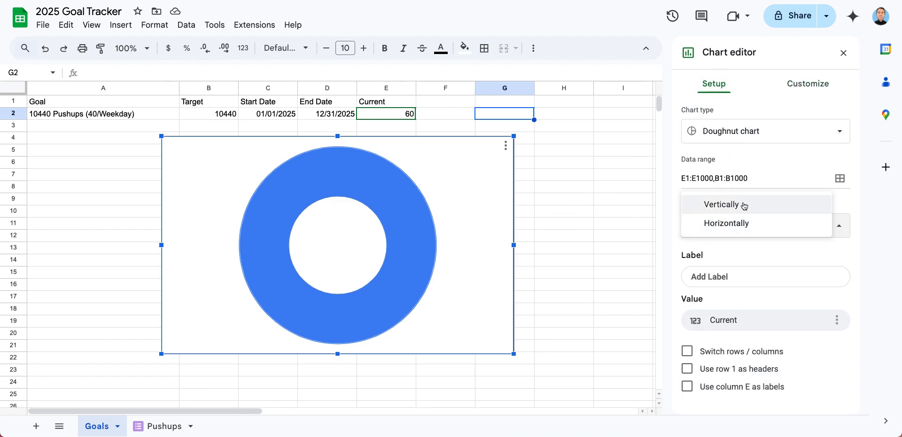
click(744, 206)
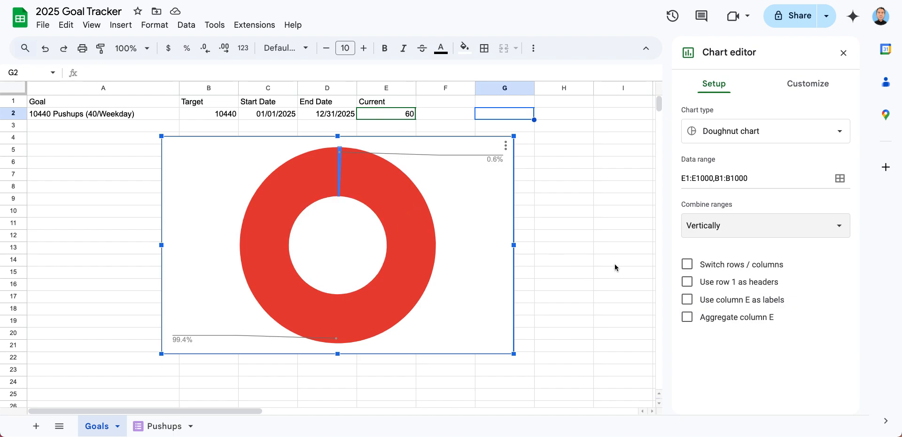
Use row 1 as the chart's headers, and try aggregating column E before turning the aggregation off
click(687, 282)
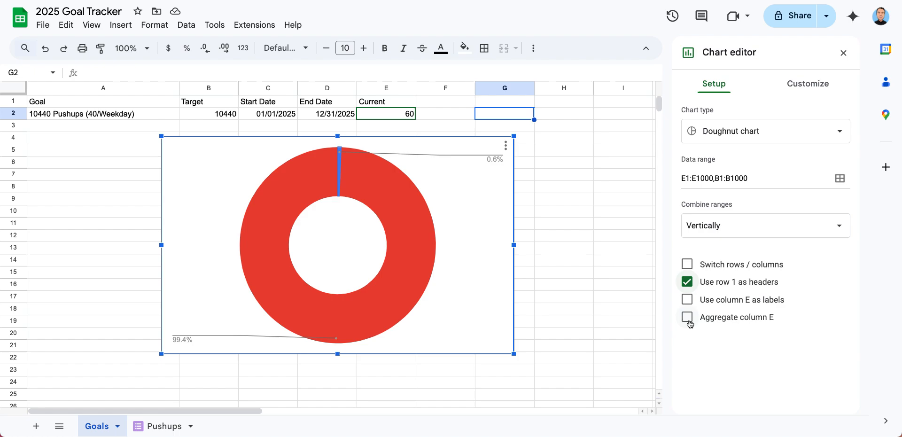
click(687, 318)
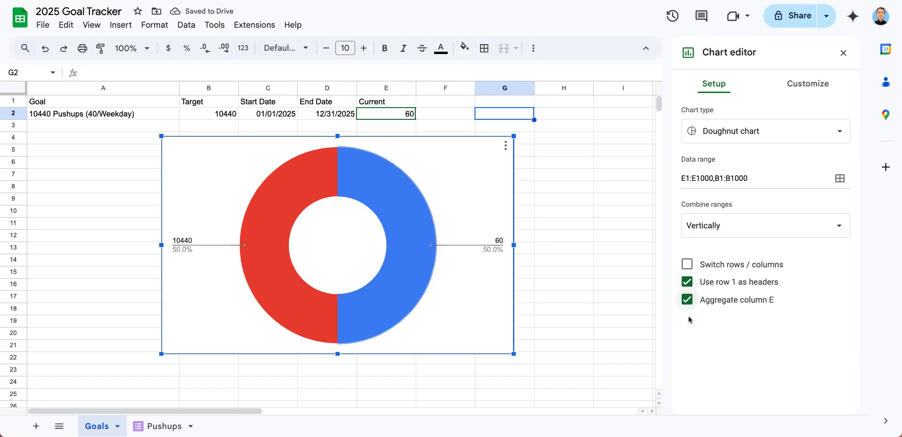
click(688, 299)
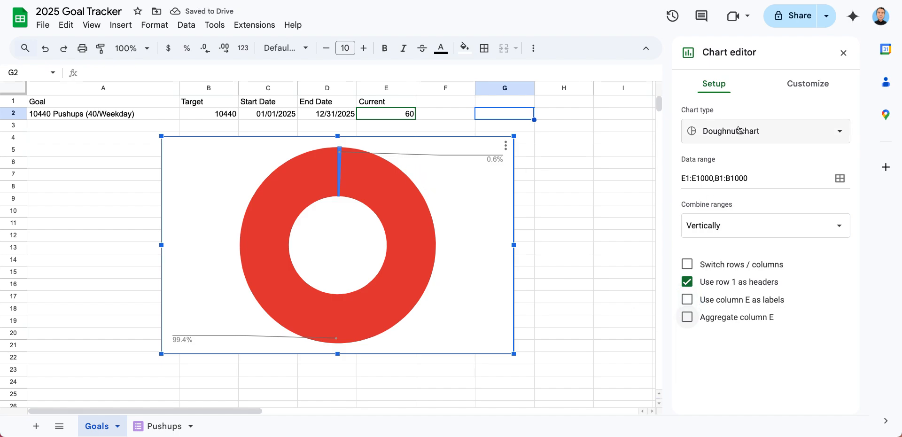
Set the doughnut chart's slice label to Label
click(808, 84)
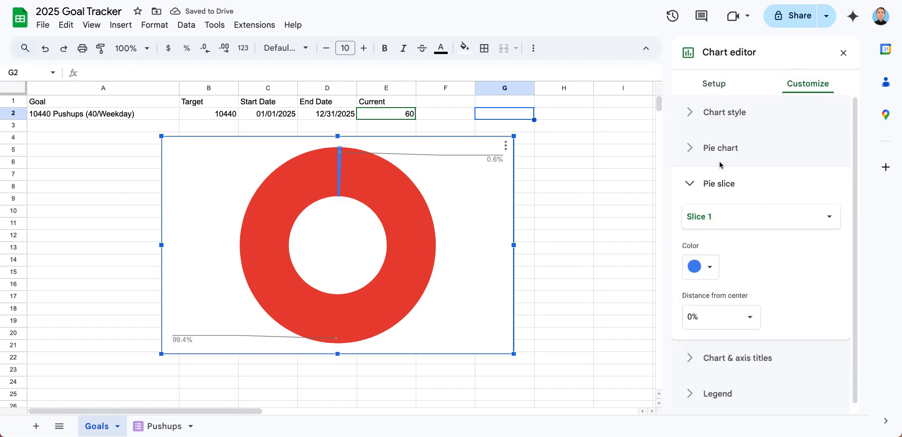
click(688, 147)
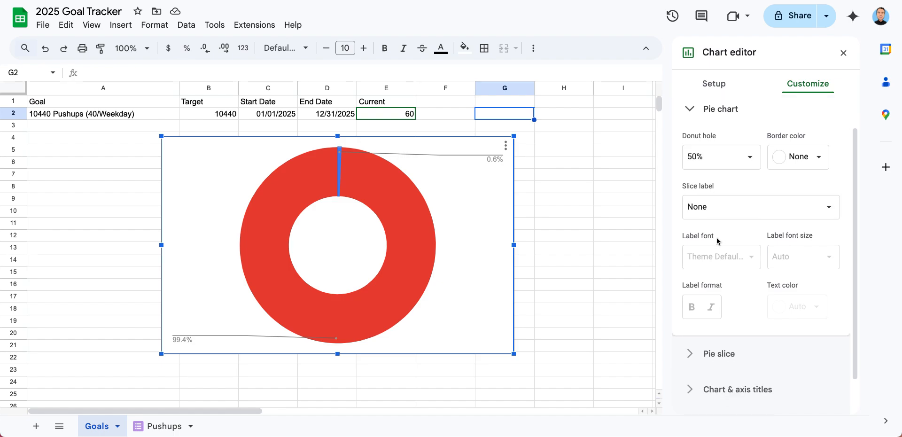
click(726, 214)
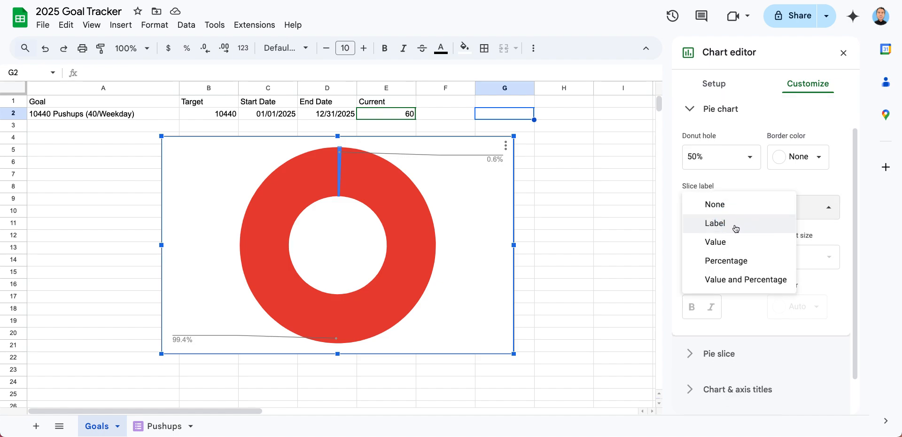
click(735, 228)
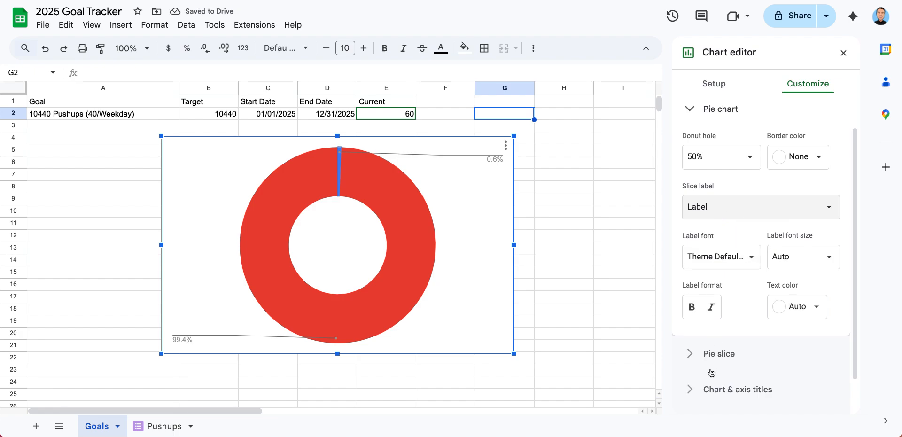
Set the doughnut chart's title to "Pushups Complete"
click(708, 391)
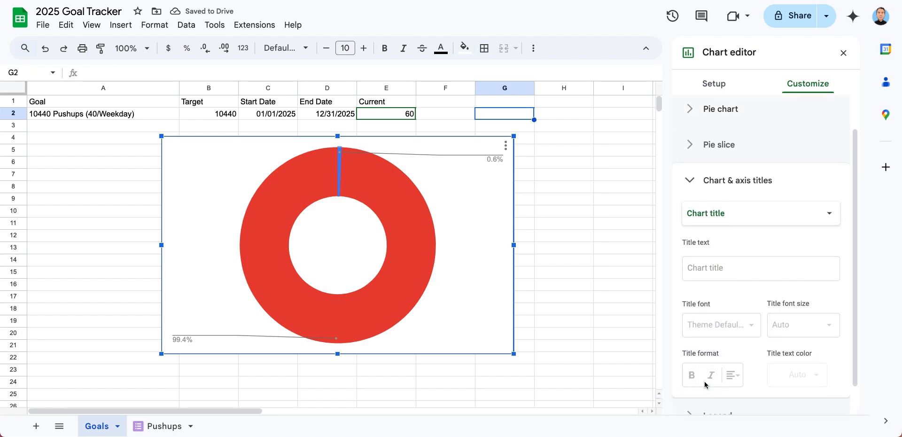
click(737, 219)
click(792, 221)
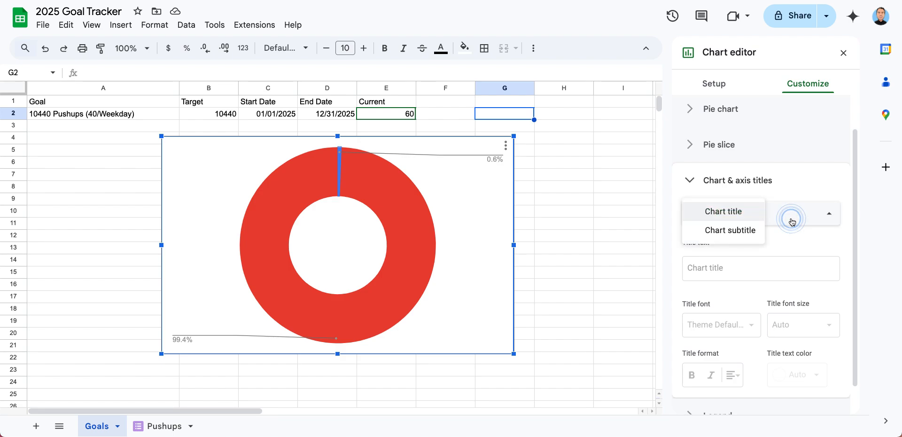
click(752, 265)
text(Pushups)
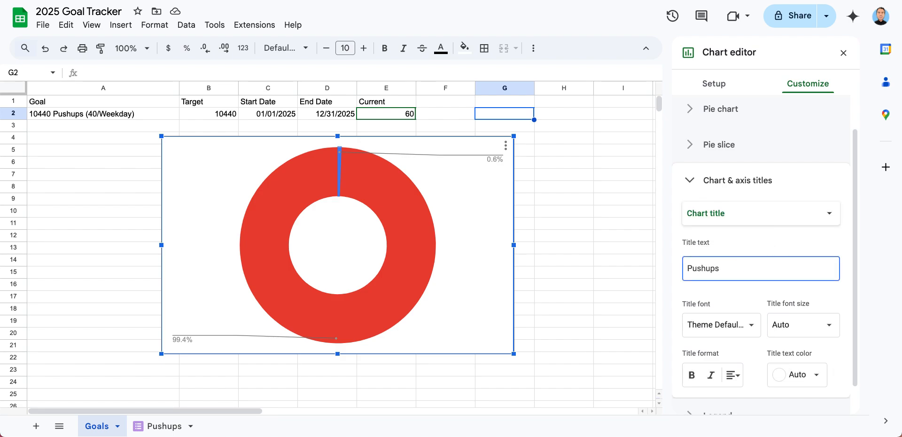
text( Complete)
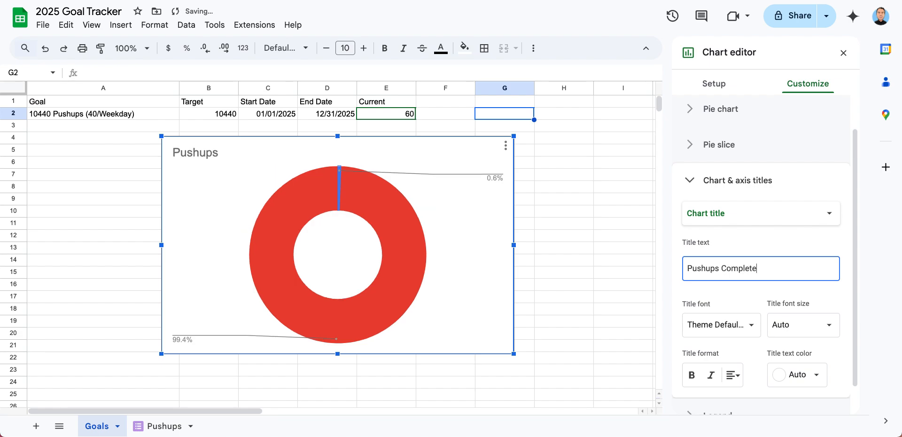
scroll(731, 305, down, 1)
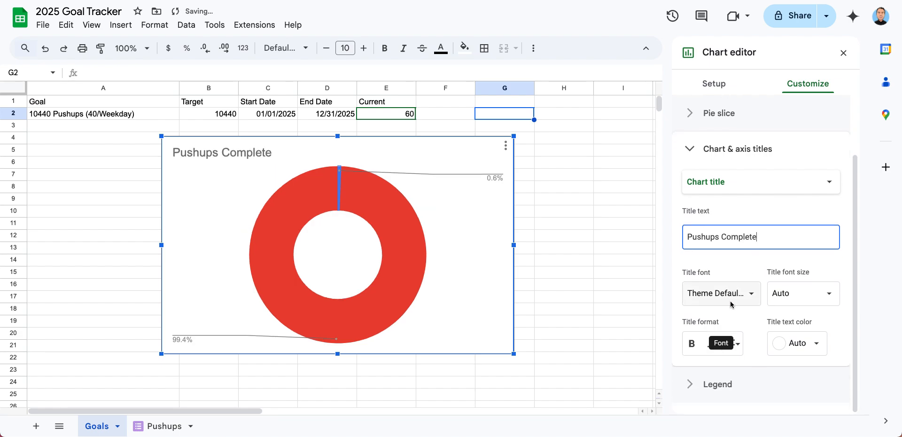
scroll(732, 301, up, 1)
scroll(732, 301, down, 1)
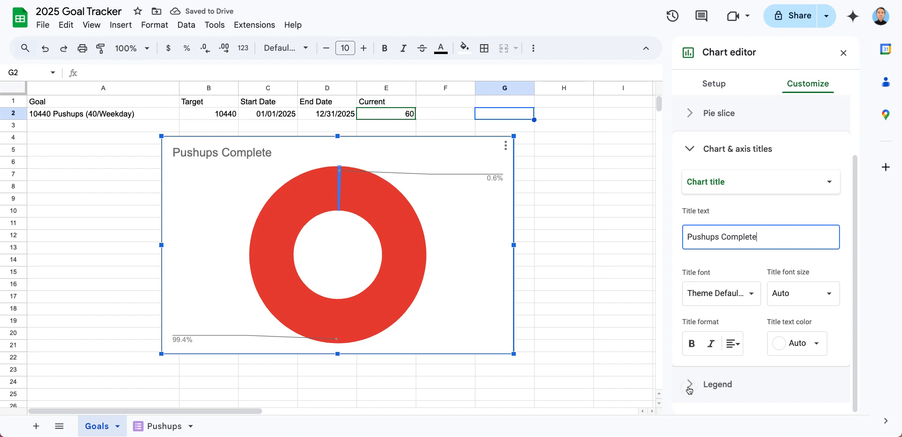
Set the chart's legend position to Labeled
click(694, 392)
click(741, 285)
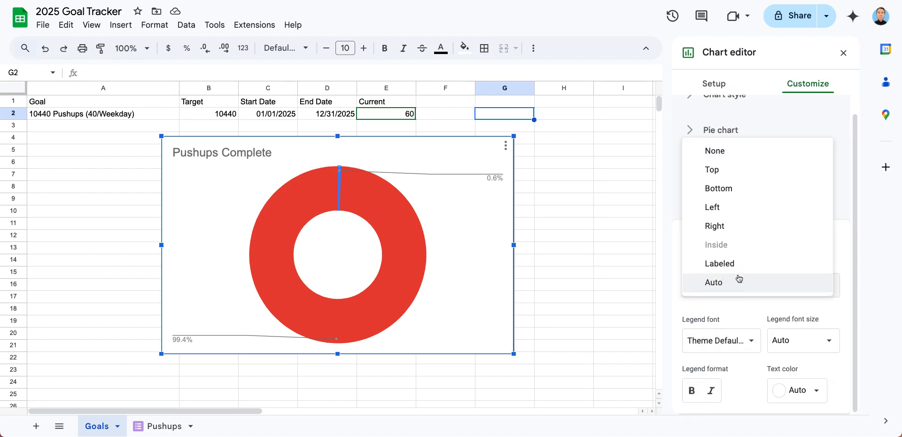
click(740, 266)
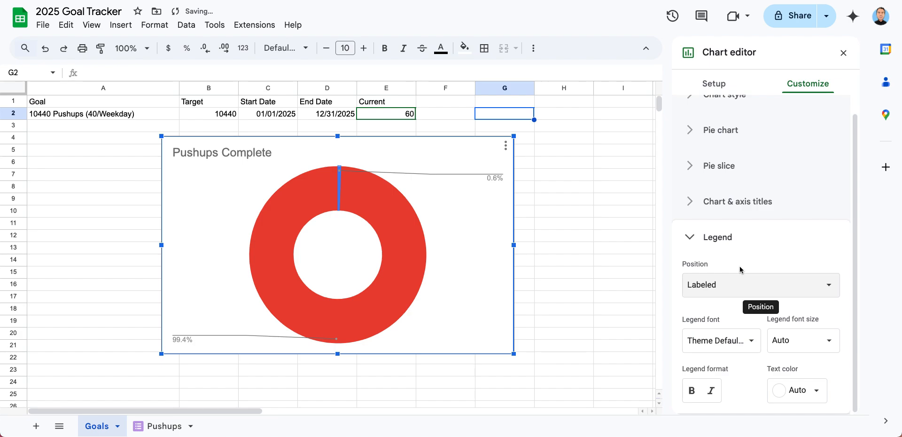
scroll(700, 371, up, 1)
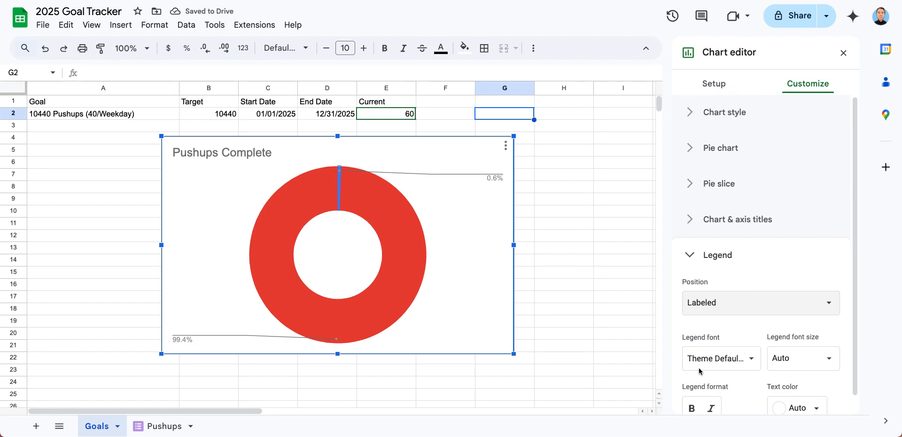
Set the doughnut's slice label to Value and Percentage after trying Value alone
click(690, 149)
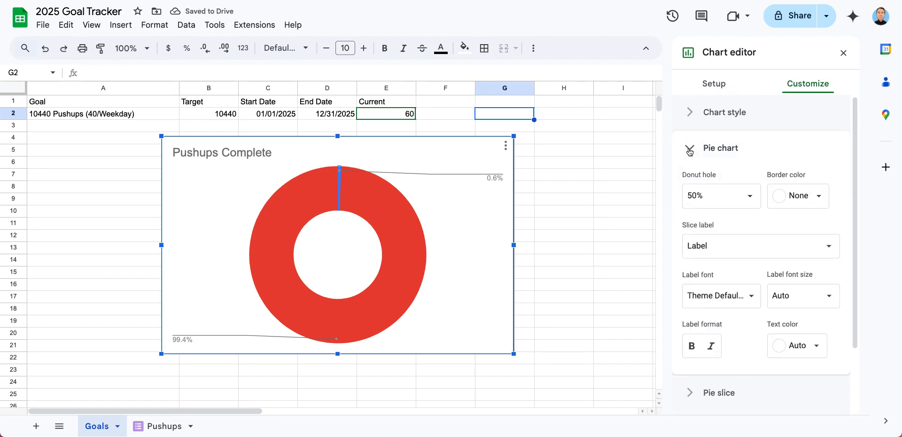
scroll(721, 256, down, 3)
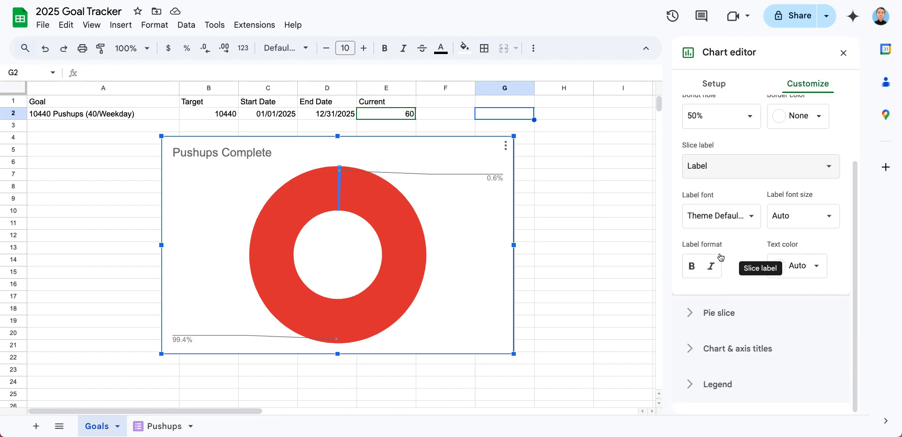
click(753, 159)
click(749, 184)
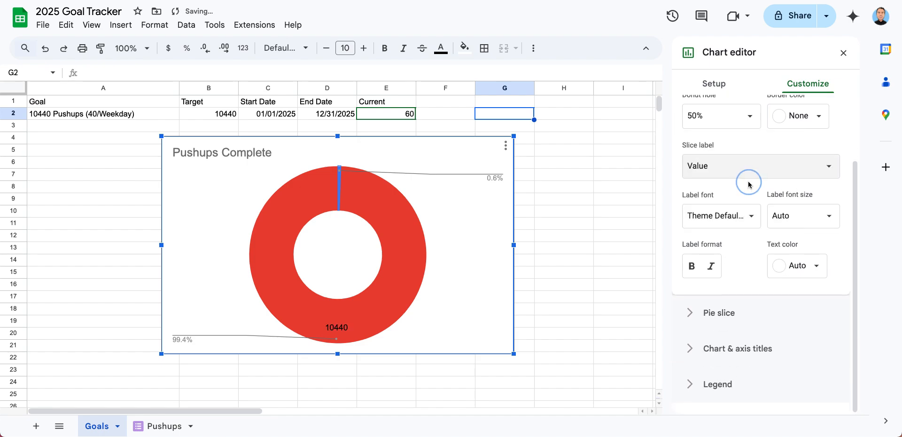
click(755, 172)
click(746, 206)
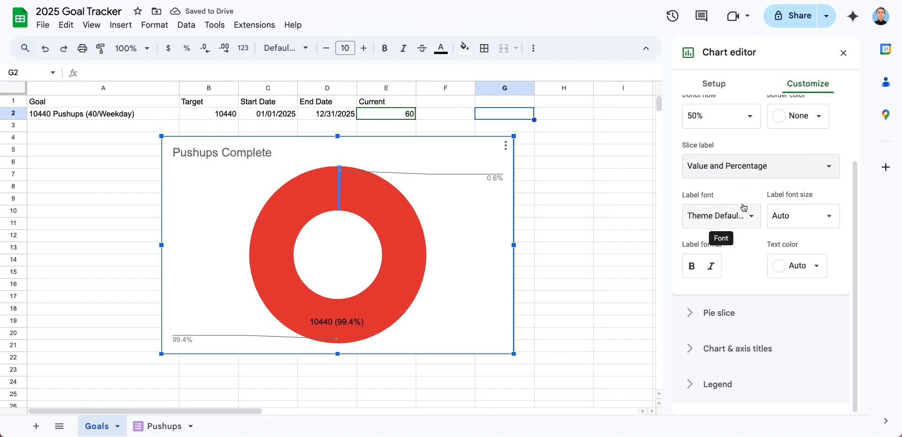
Try a 50% distance from center for pie slice 1, and return it to 0%
click(722, 314)
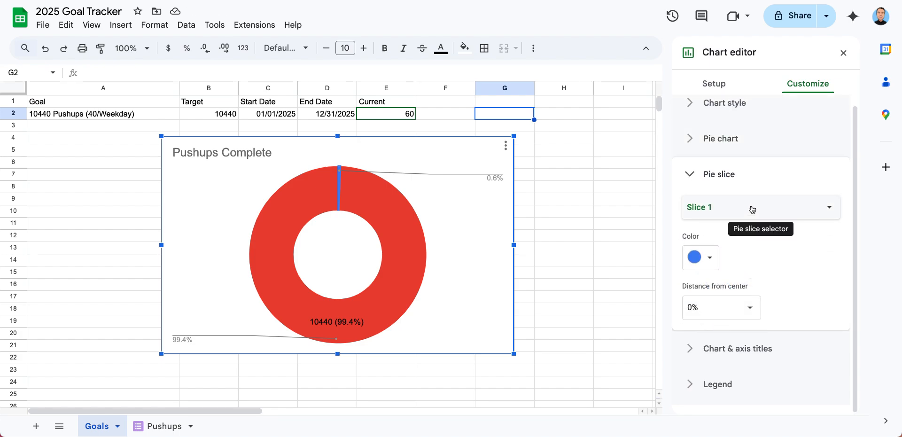
click(733, 302)
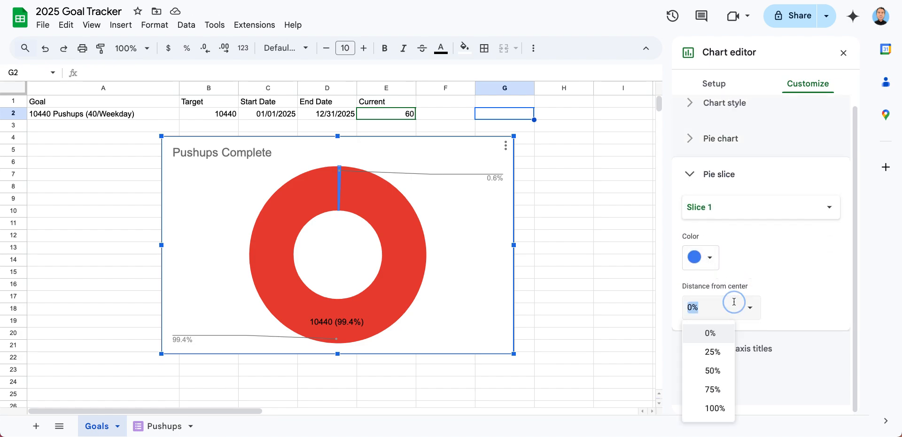
click(712, 371)
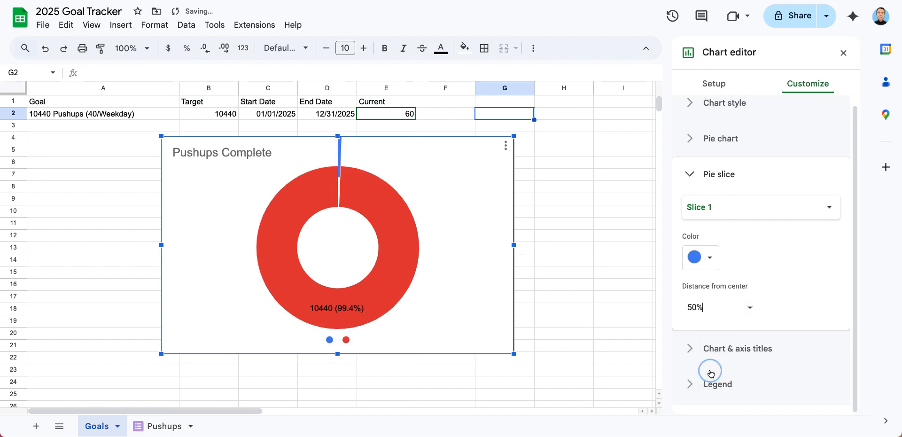
click(726, 310)
click(719, 334)
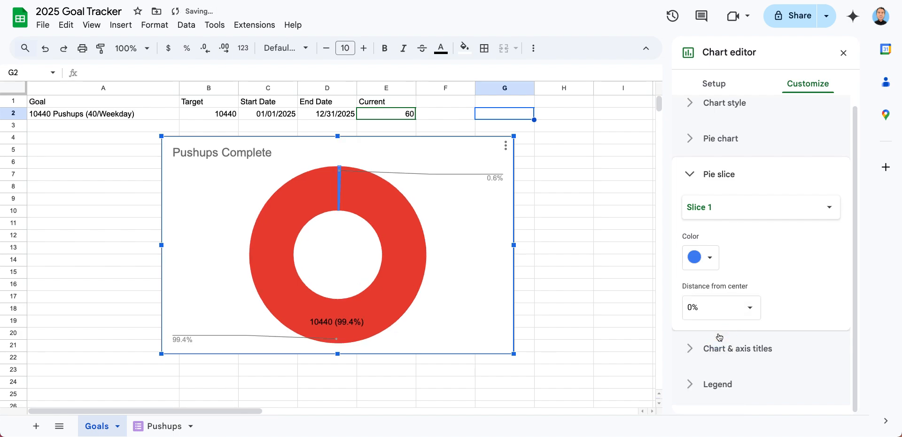
Close the chart editor and move the doughnut chart beside the Current column, starting at column F
click(706, 114)
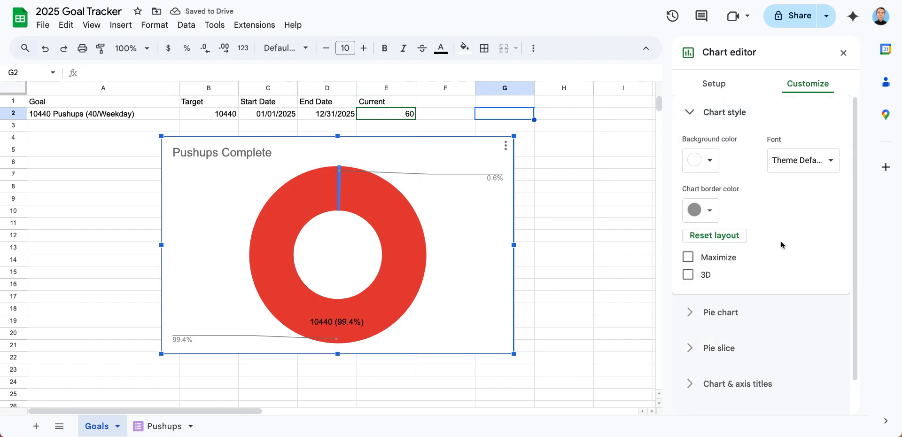
click(843, 52)
click(300, 145)
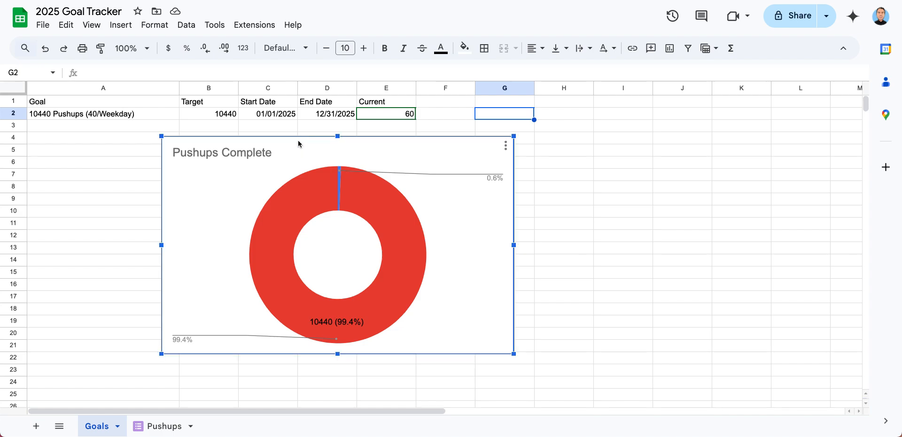
drag(302, 145, 576, 111)
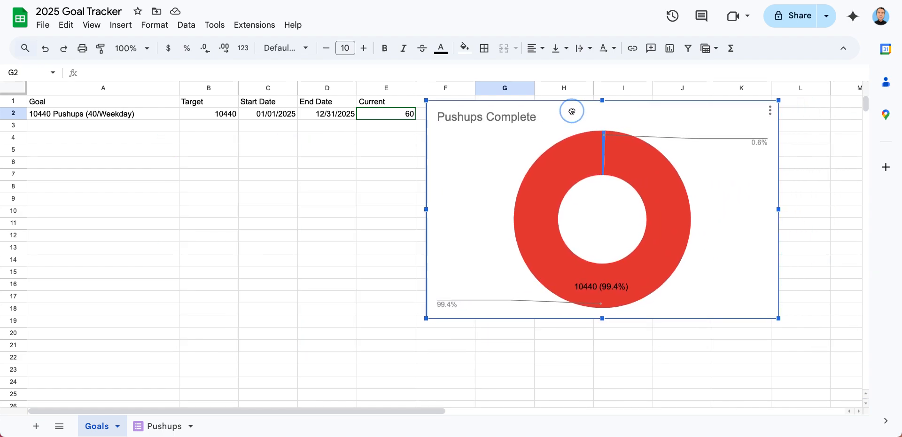
click(549, 350)
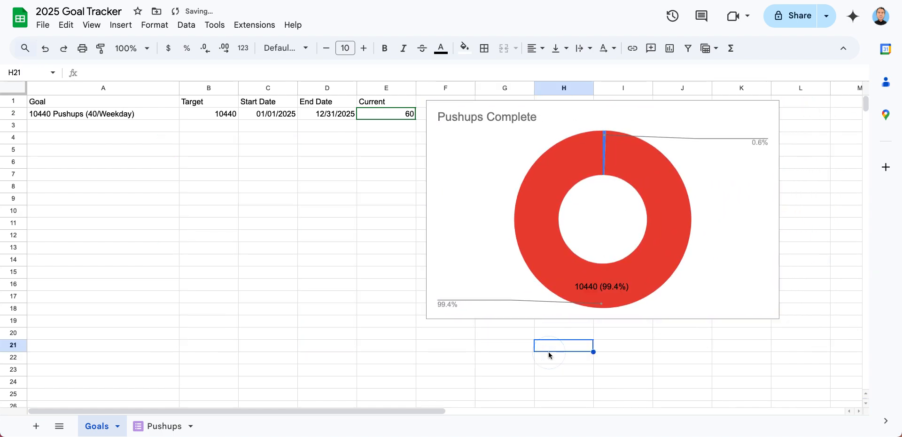
Shrink the doughnut chart so it spans about columns F to I and rows 1 to 11
click(767, 304)
drag(779, 318, 635, 207)
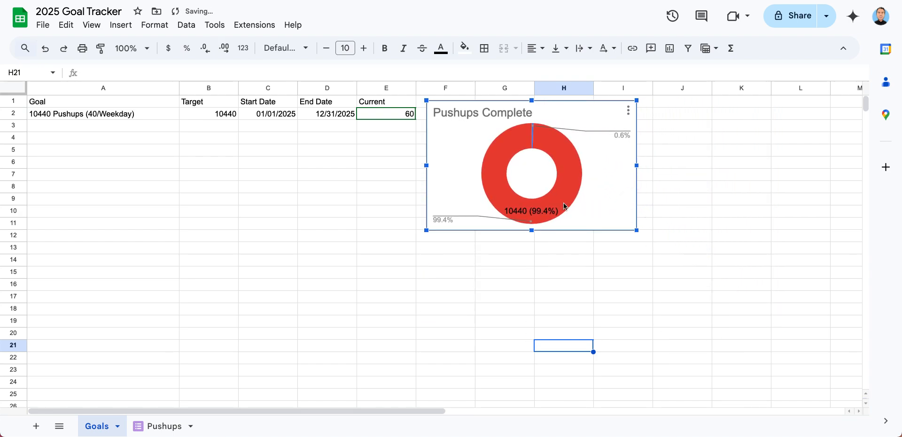
click(493, 261)
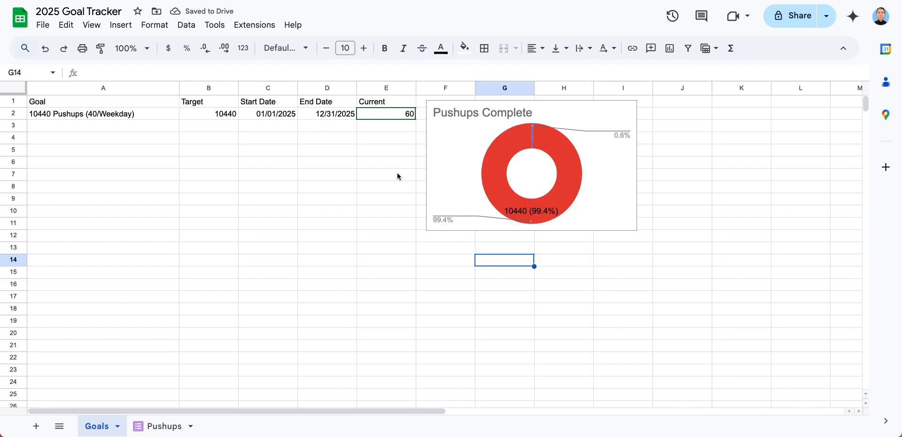
click(118, 127)
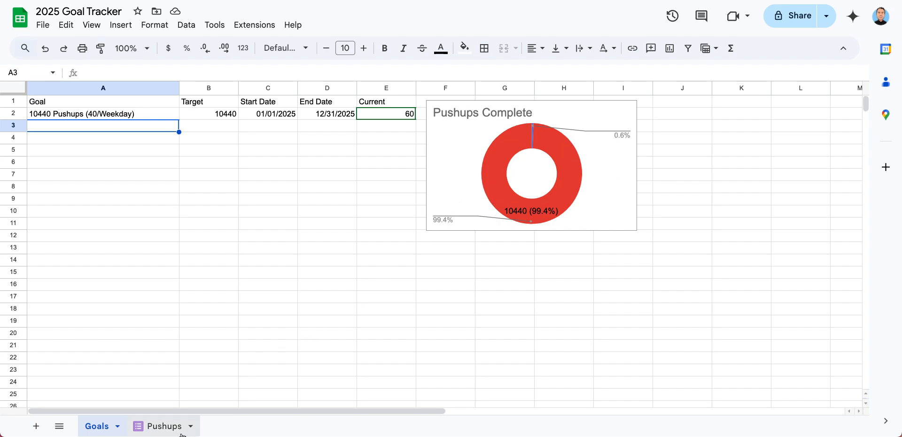
Add a new sheet and rename it Dashboard, leaving cell A1 empty
click(37, 426)
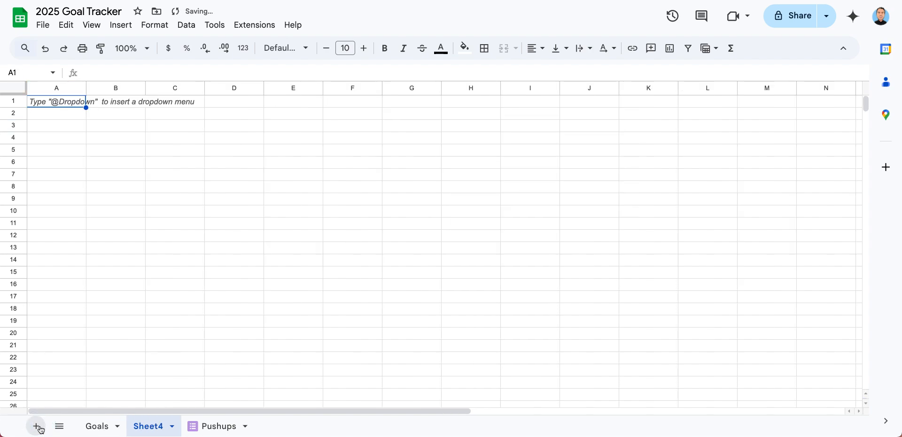
text(Dash)
key(BackSpace)
key(BackSpace)
key(BackSpace)
key(BackSpace)
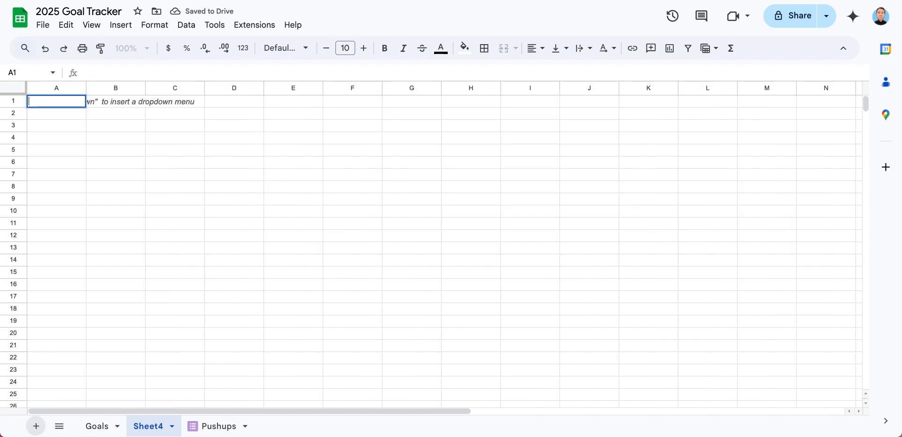
click(171, 427)
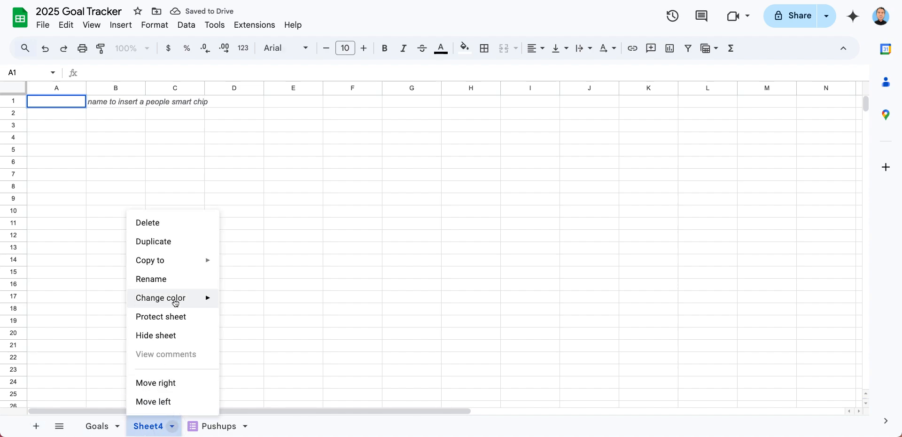
click(177, 278)
text(Dashboard)
key(Return)
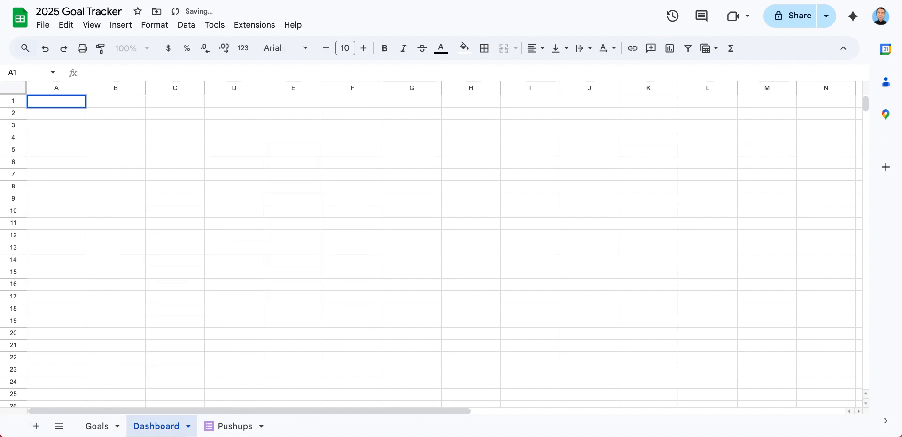
Try to cut the Pushups Complete chart from the Goals sheet and paste it into the Dashboard sheet
click(101, 425)
click(482, 164)
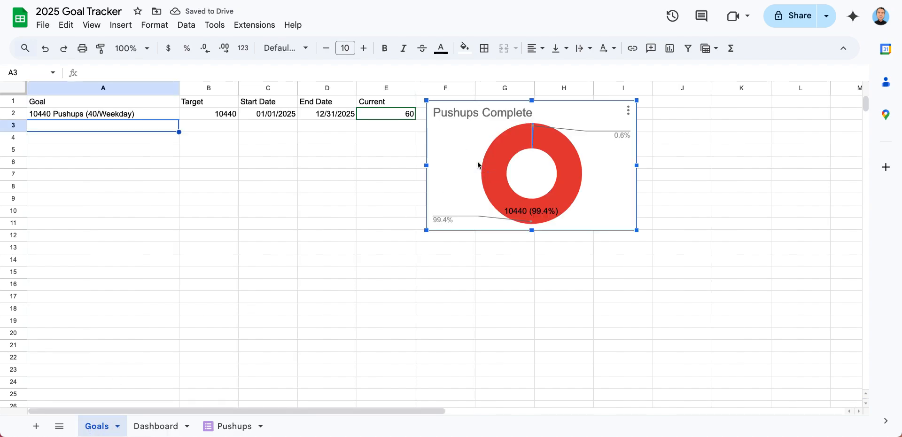
key(super+x)
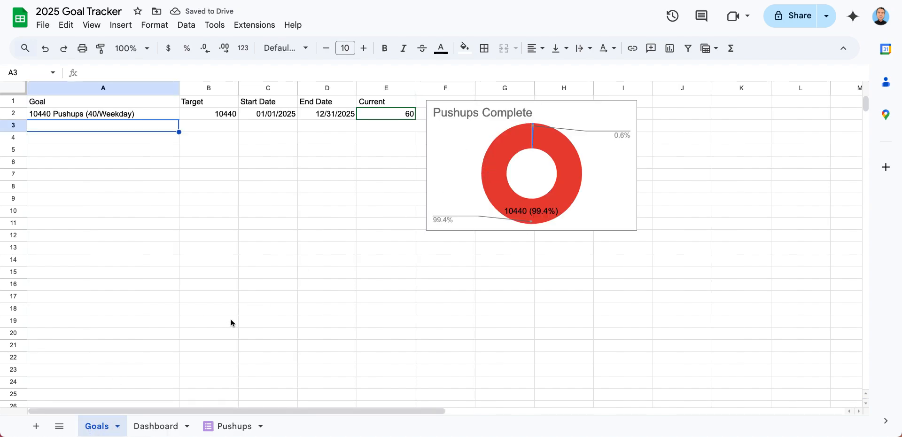
click(156, 425)
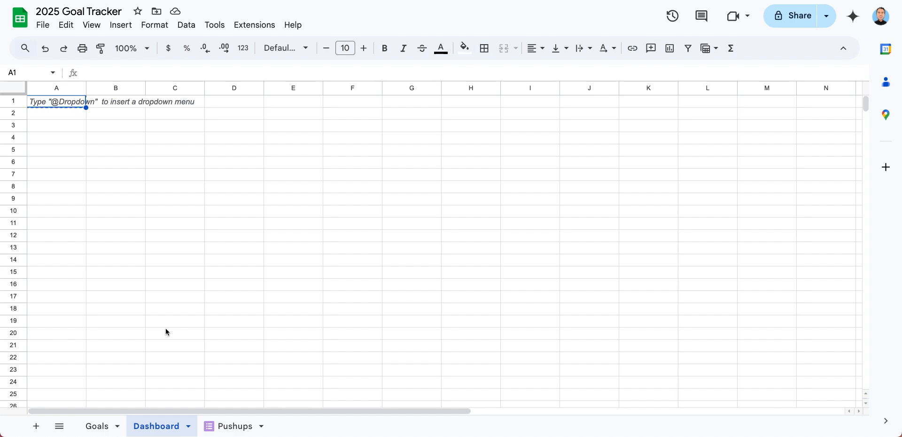
key(super+v)
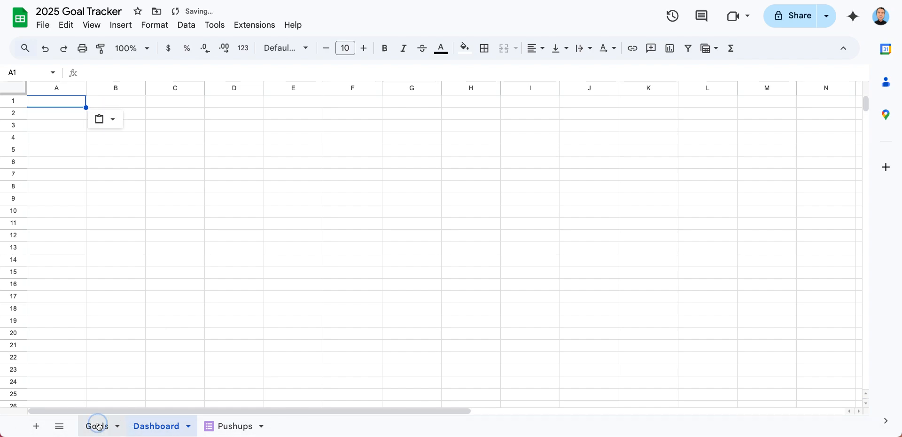
Copy the Pushups Complete chart from the Goals sheet and paste it into the Dashboard sheet
click(98, 425)
click(473, 194)
key(super+c)
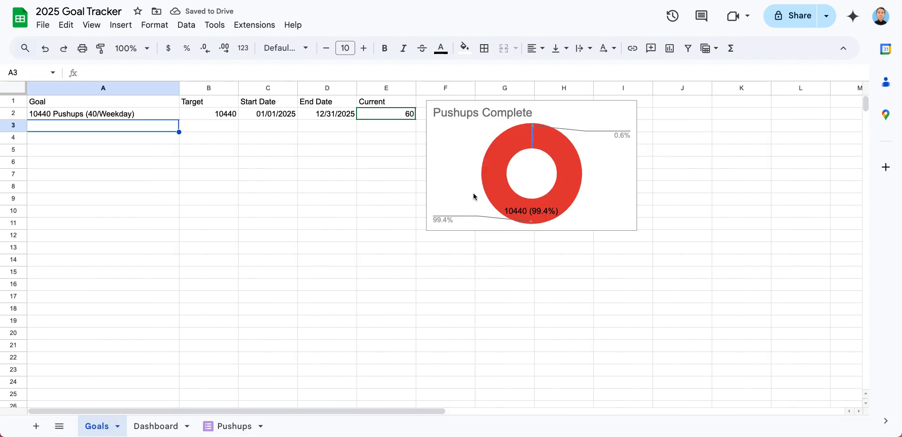
click(141, 431)
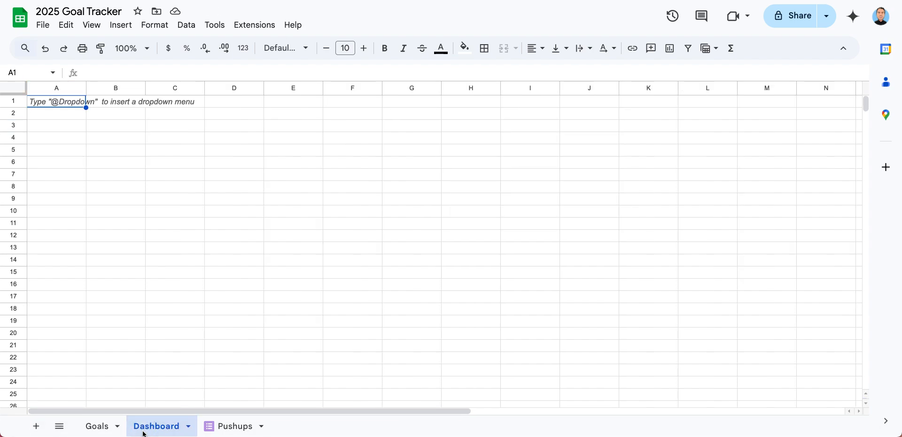
key(super+v)
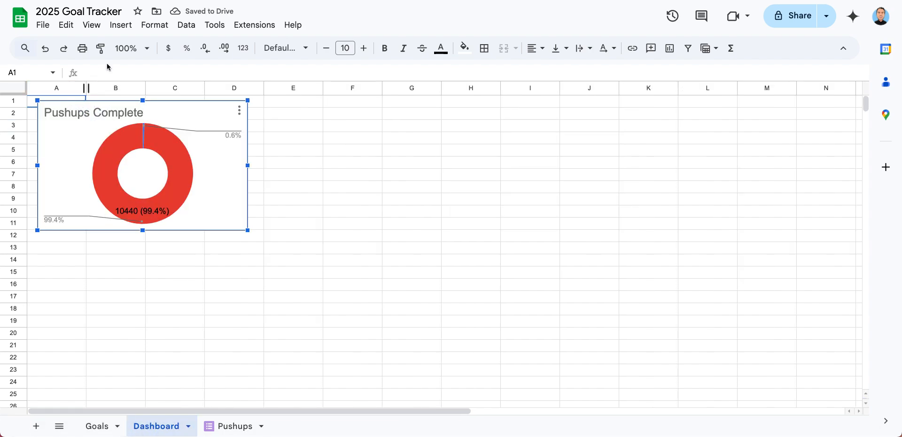
click(155, 26)
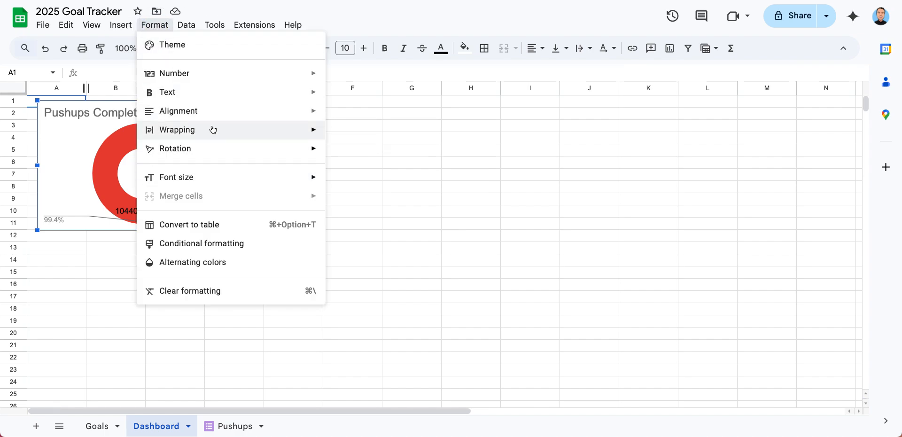
mouse_move(183, 29)
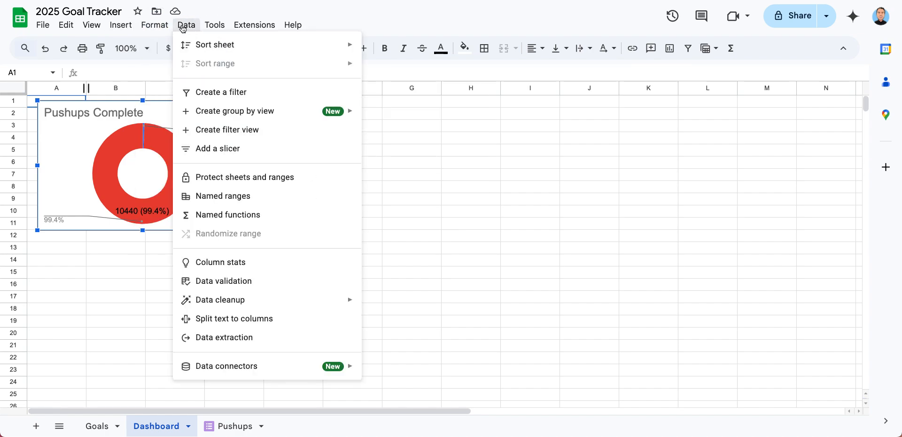
click(70, 246)
click(129, 170)
click(312, 163)
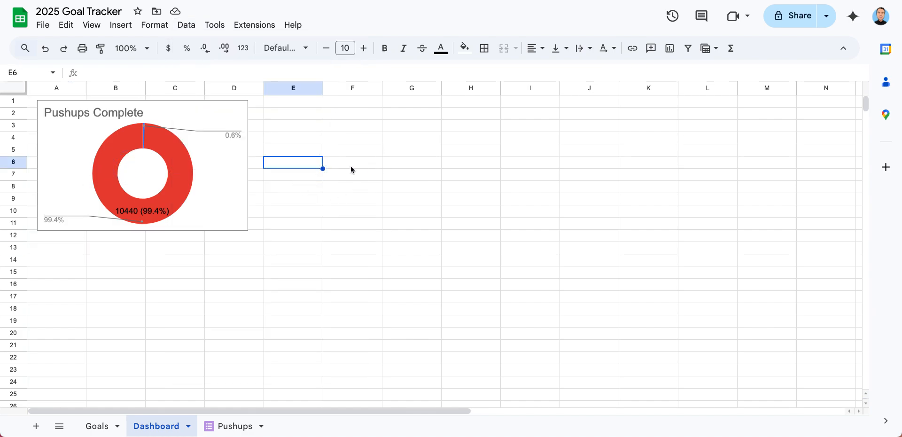
Try to remove the cell lines from range E1:K21 on the Dashboard sheet by clearing all of its borders
drag(269, 102, 630, 349)
click(485, 48)
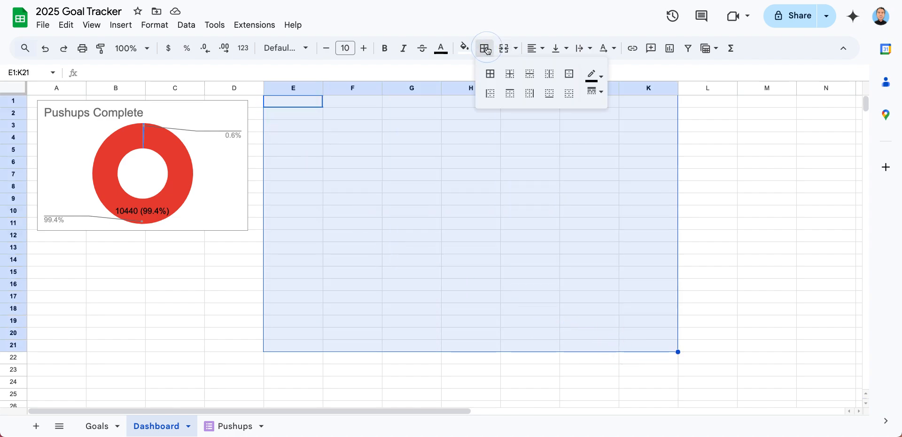
click(567, 97)
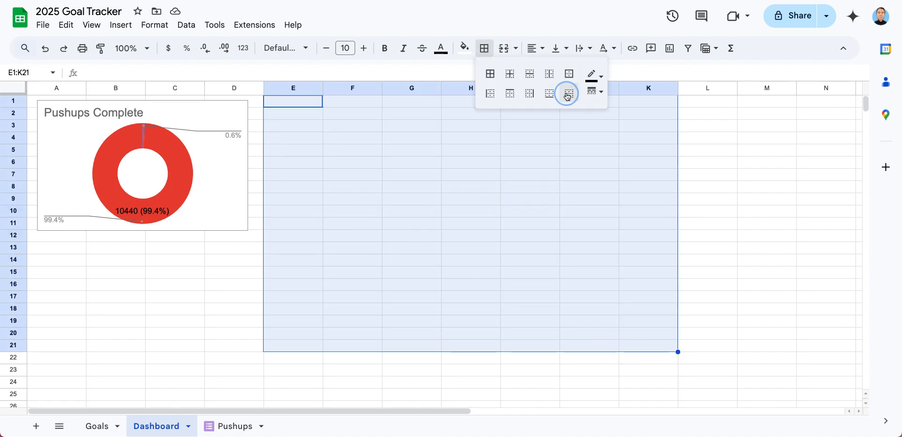
click(415, 197)
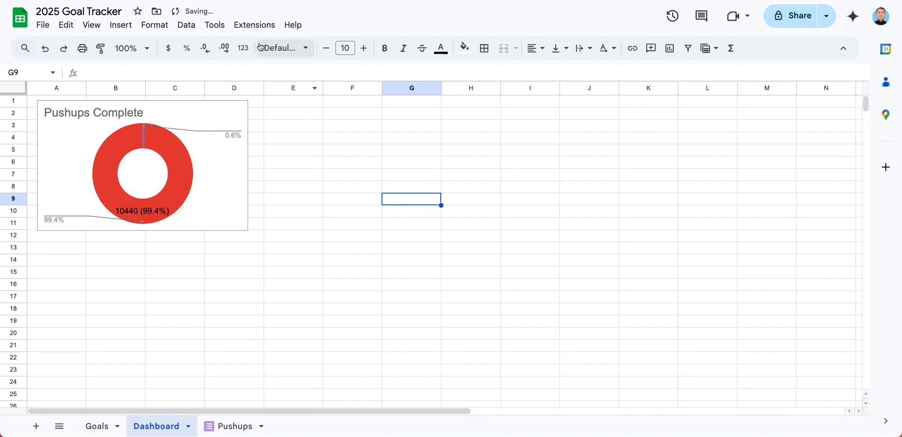
Hide the gridlines on the Dashboard sheet
click(155, 24)
mouse_move(89, 29)
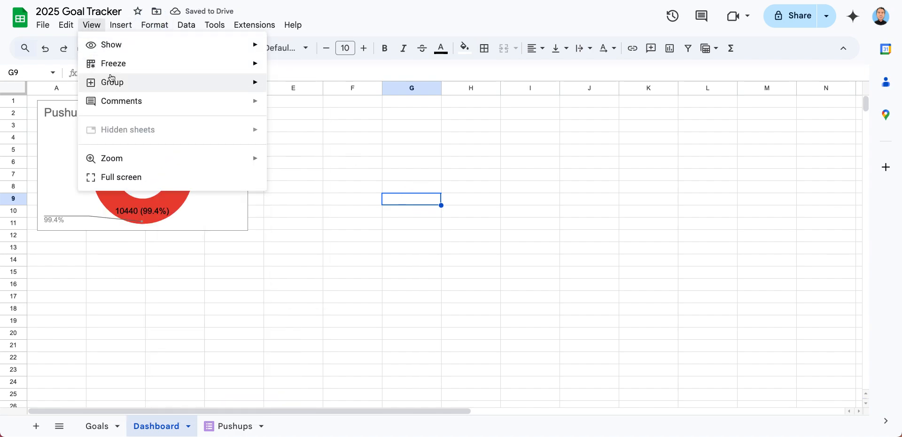
mouse_move(154, 45)
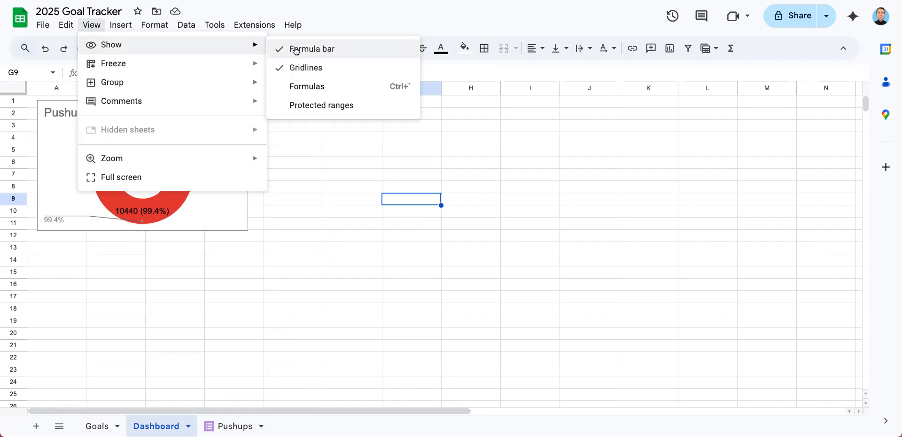
click(294, 66)
click(303, 138)
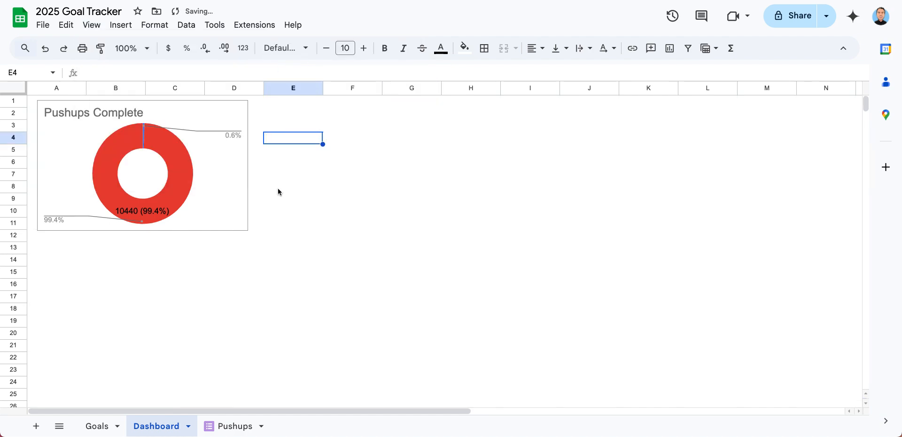
click(125, 322)
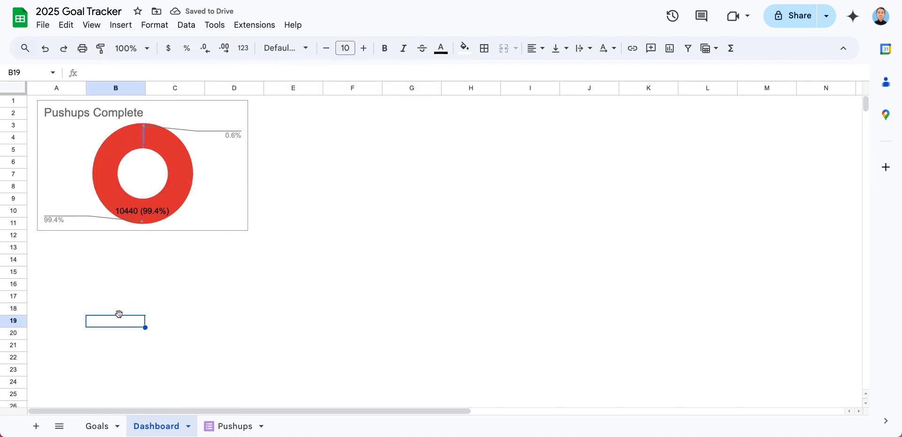
click(56, 125)
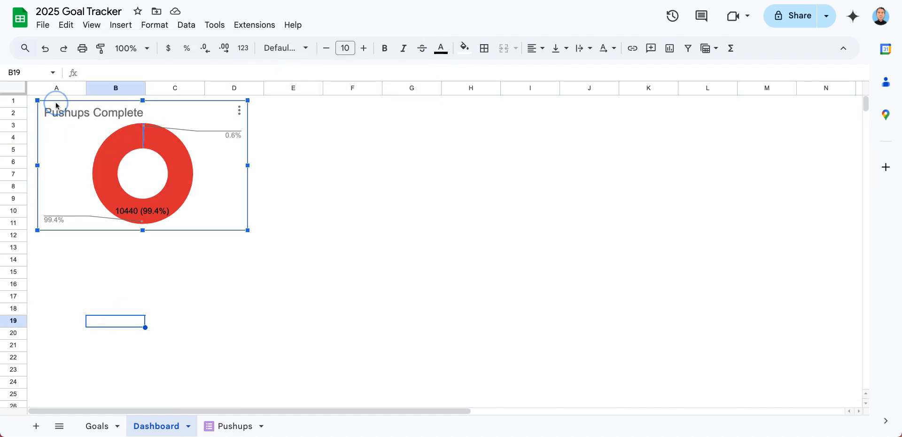
mouse_move(122, 211)
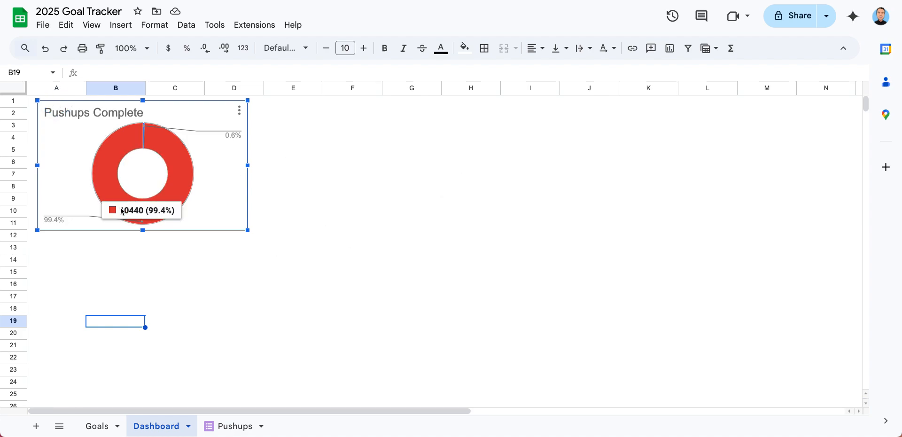
click(340, 215)
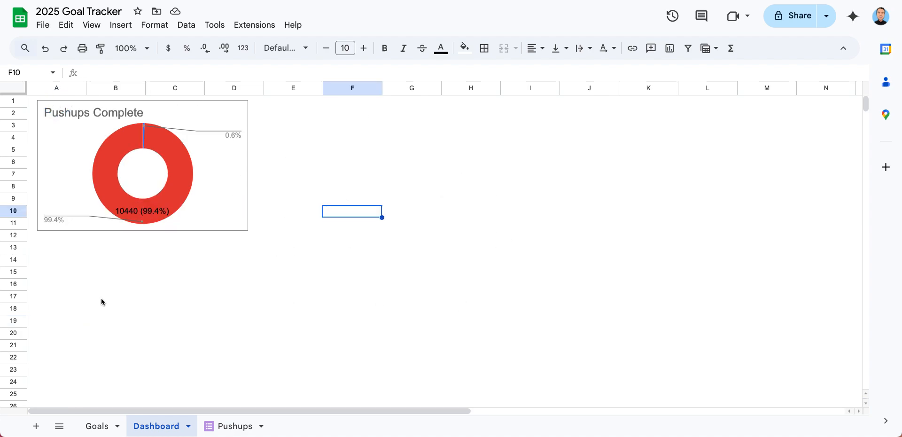